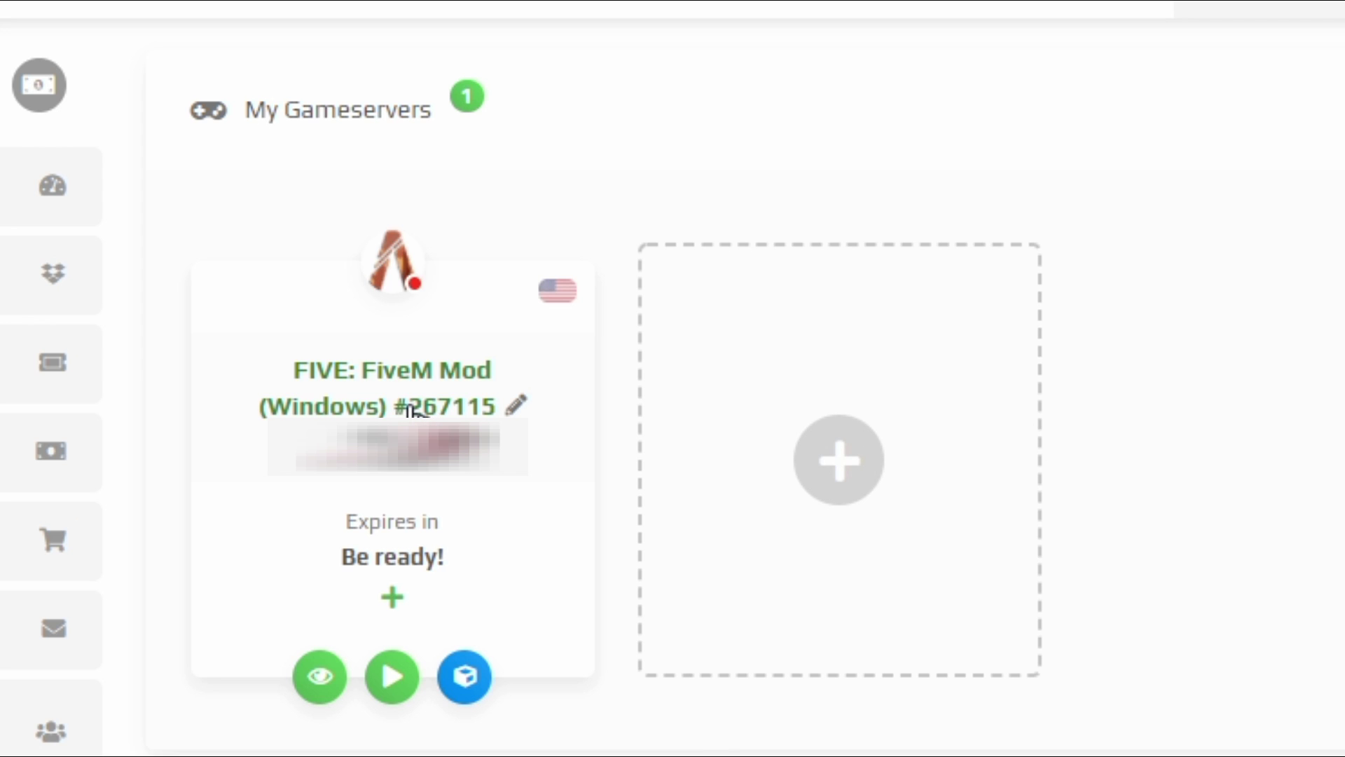
Open the overview page of FiveM server #267115 from its server card.
left_click(321, 687)
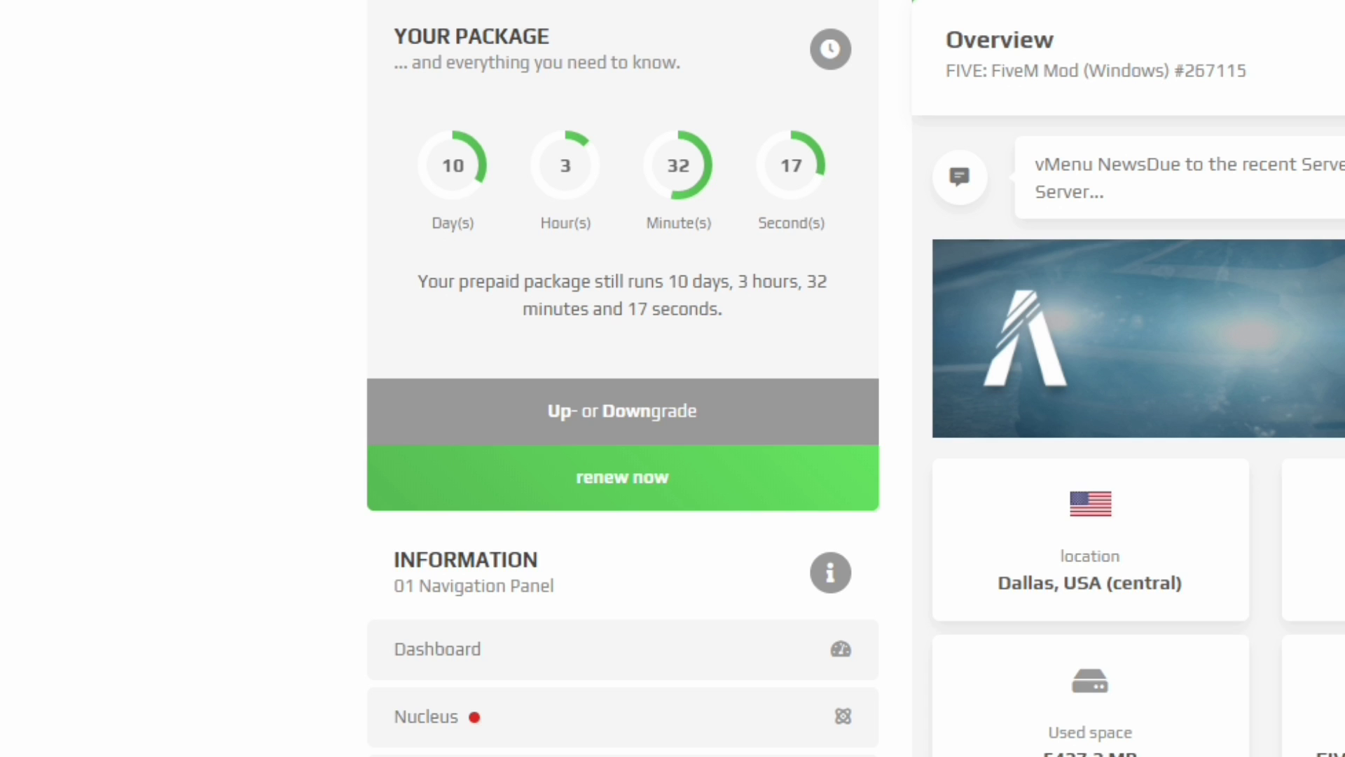
Scroll down the server navigation panel to review its sections.
scroll(673, 378, "down", 10)
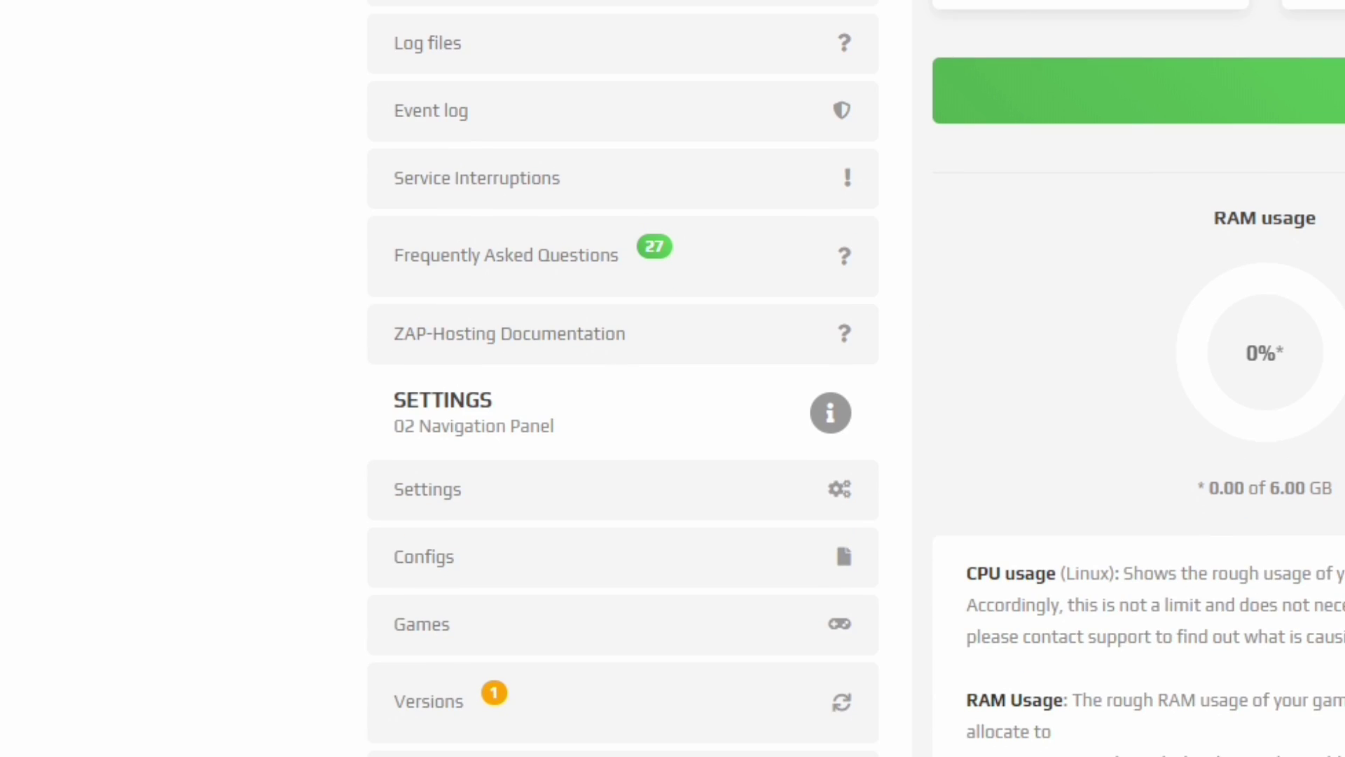
scroll(672, 379, "down", 7)
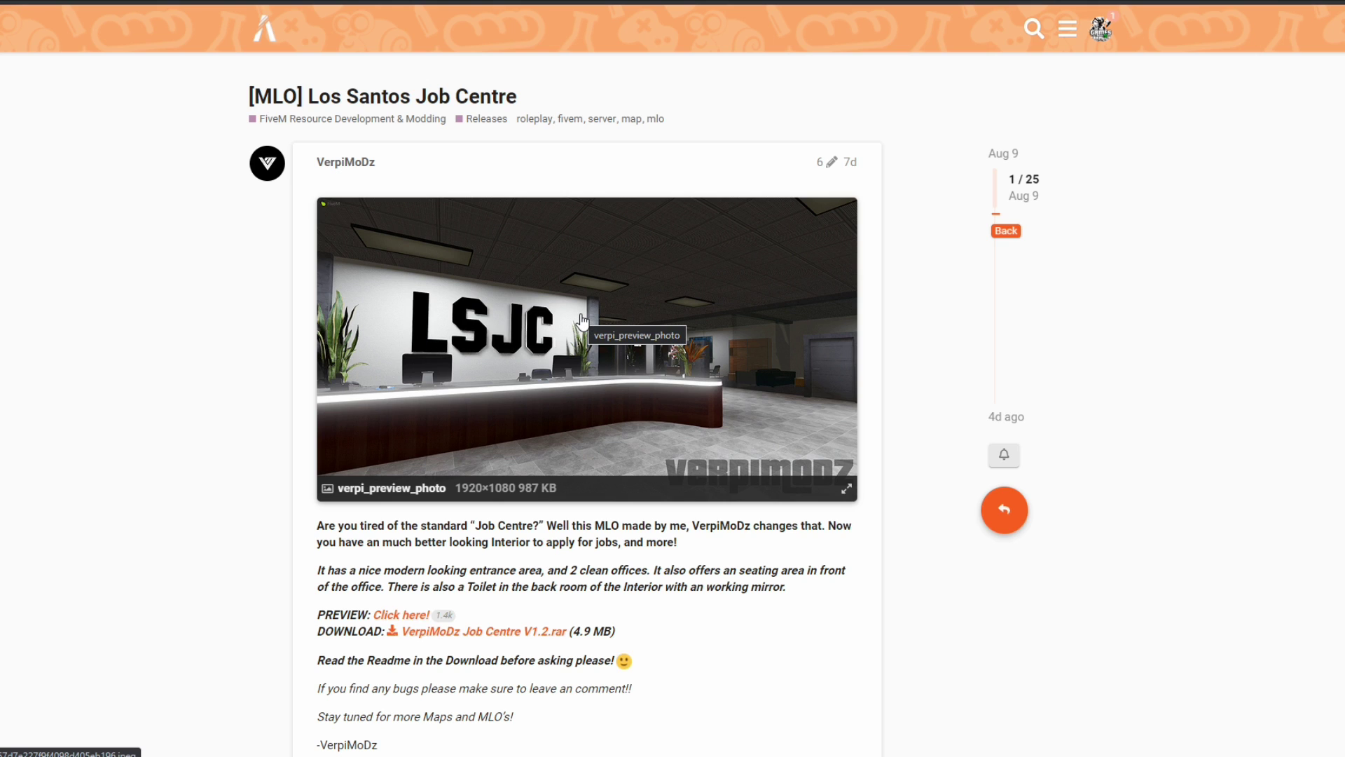
Scroll through the Los Santos Job Centre release post on the forum.
scroll(669, 227, "down", 1)
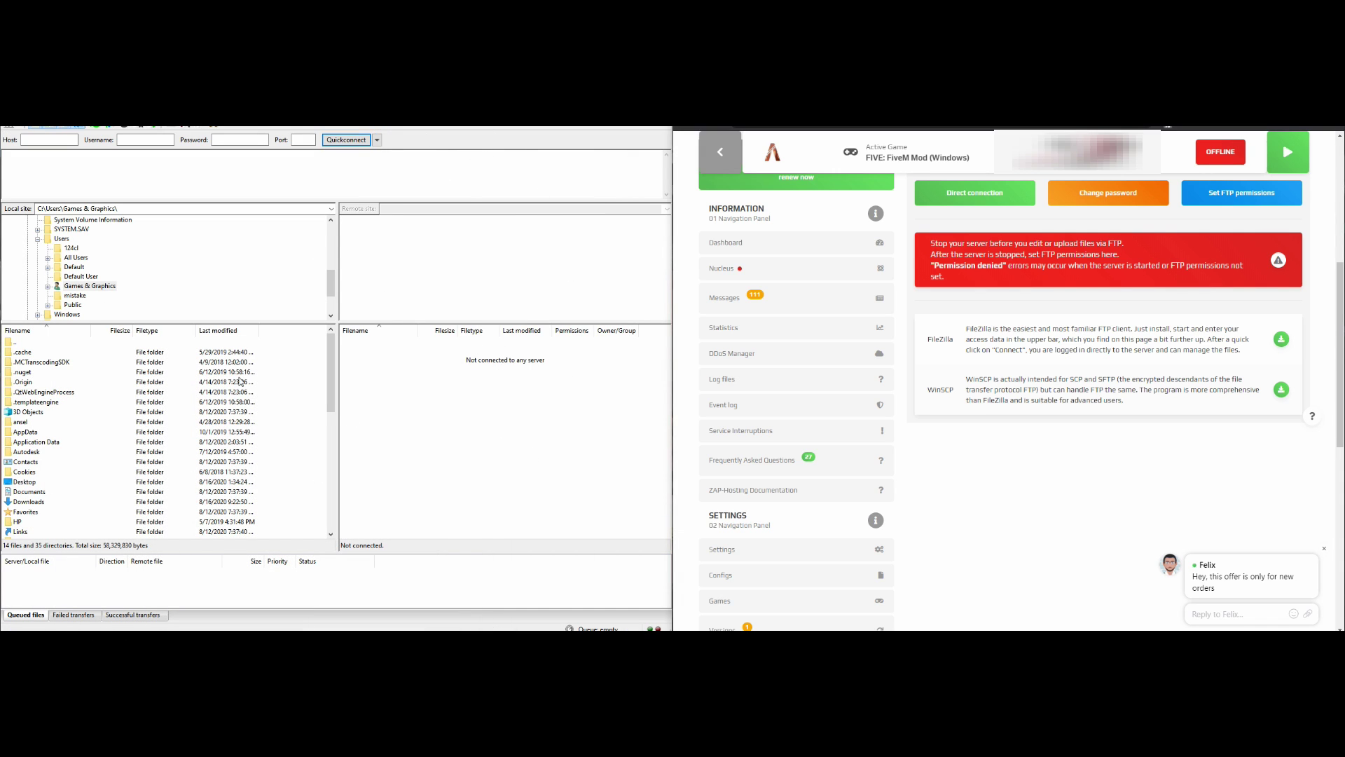
Enter the server's FTP host, username, password and port, and grant FTP permissions.
left_click(49, 139)
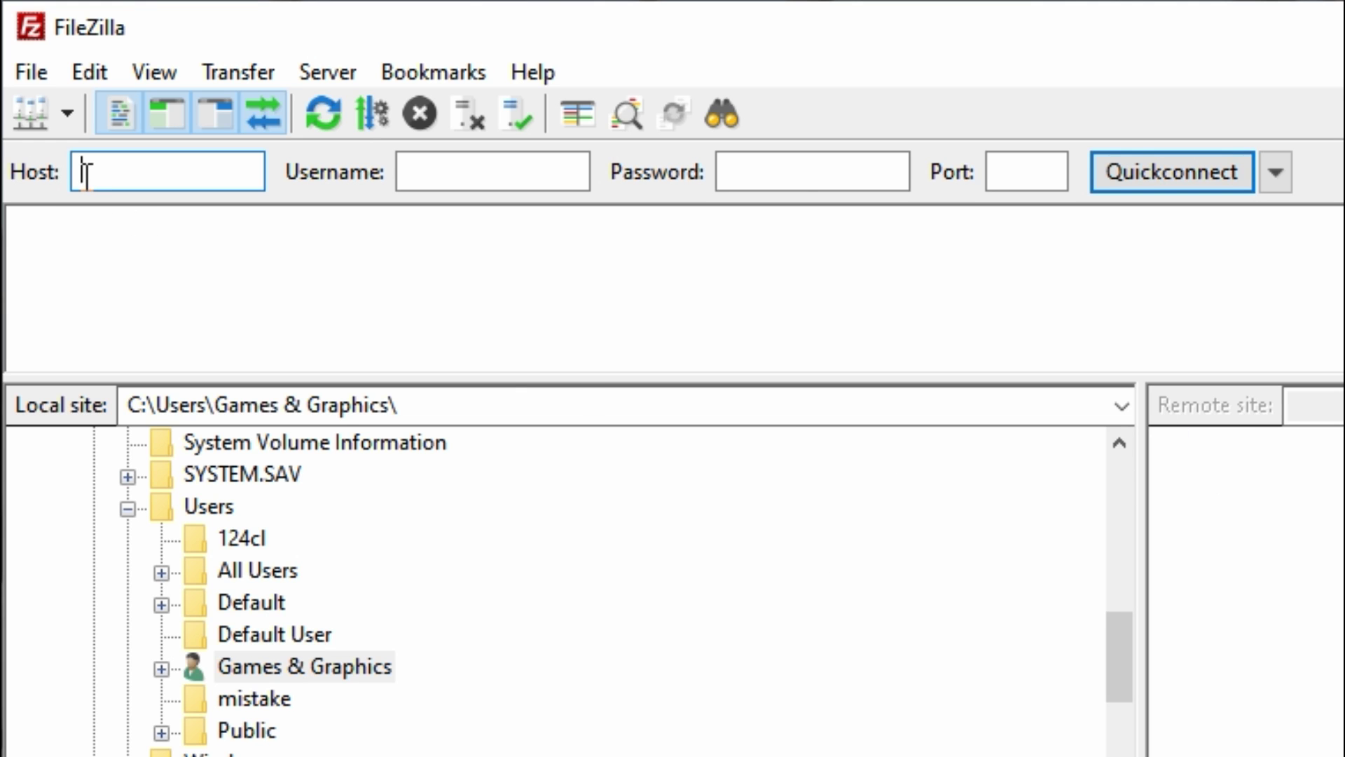
mouse_move(84, 173)
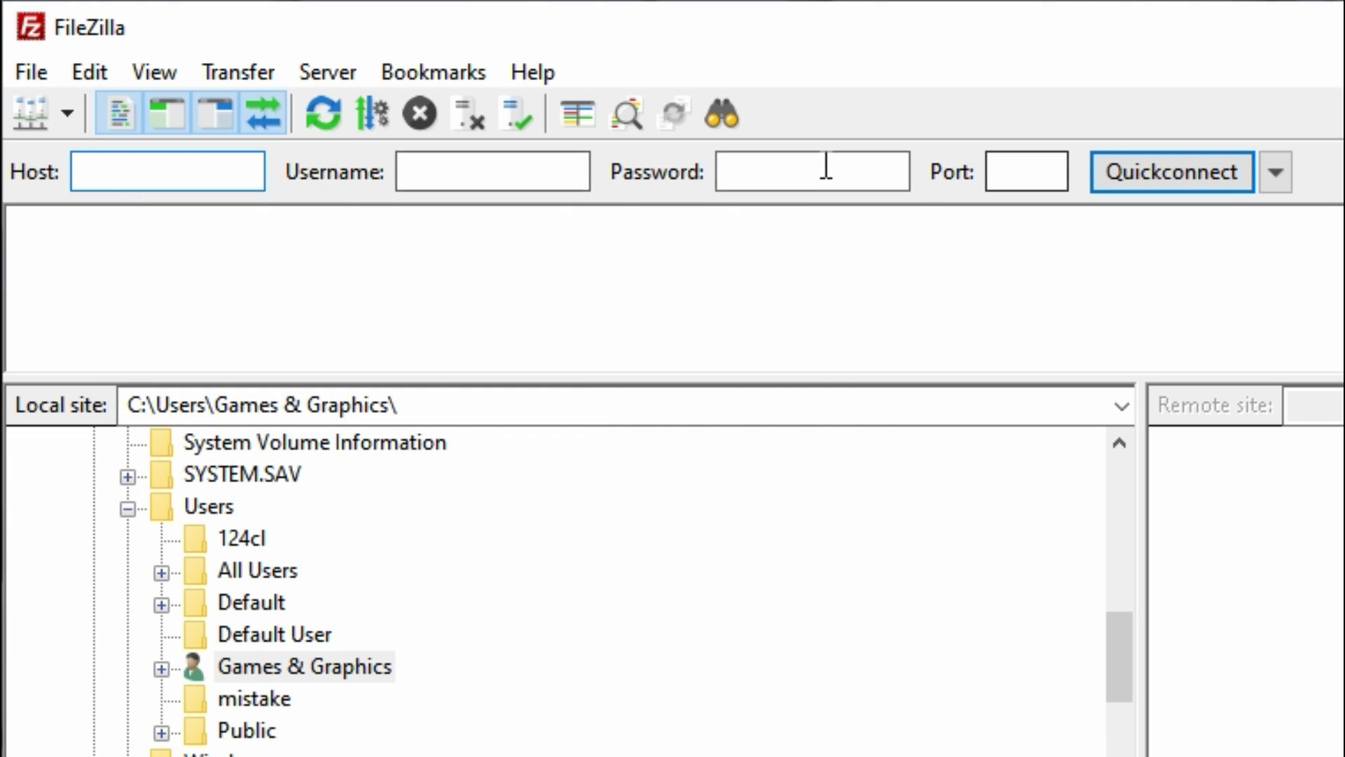
mouse_move(1024, 171)
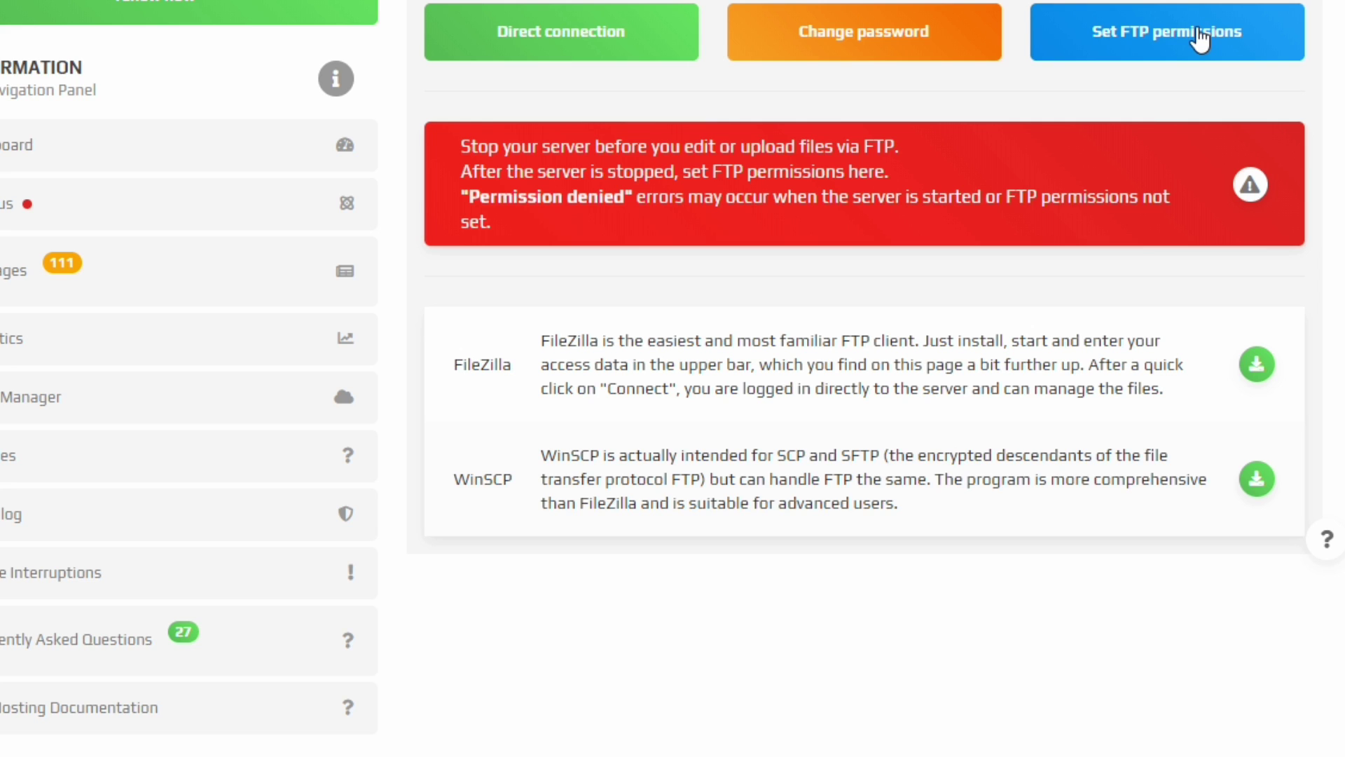
left_click(1163, 46)
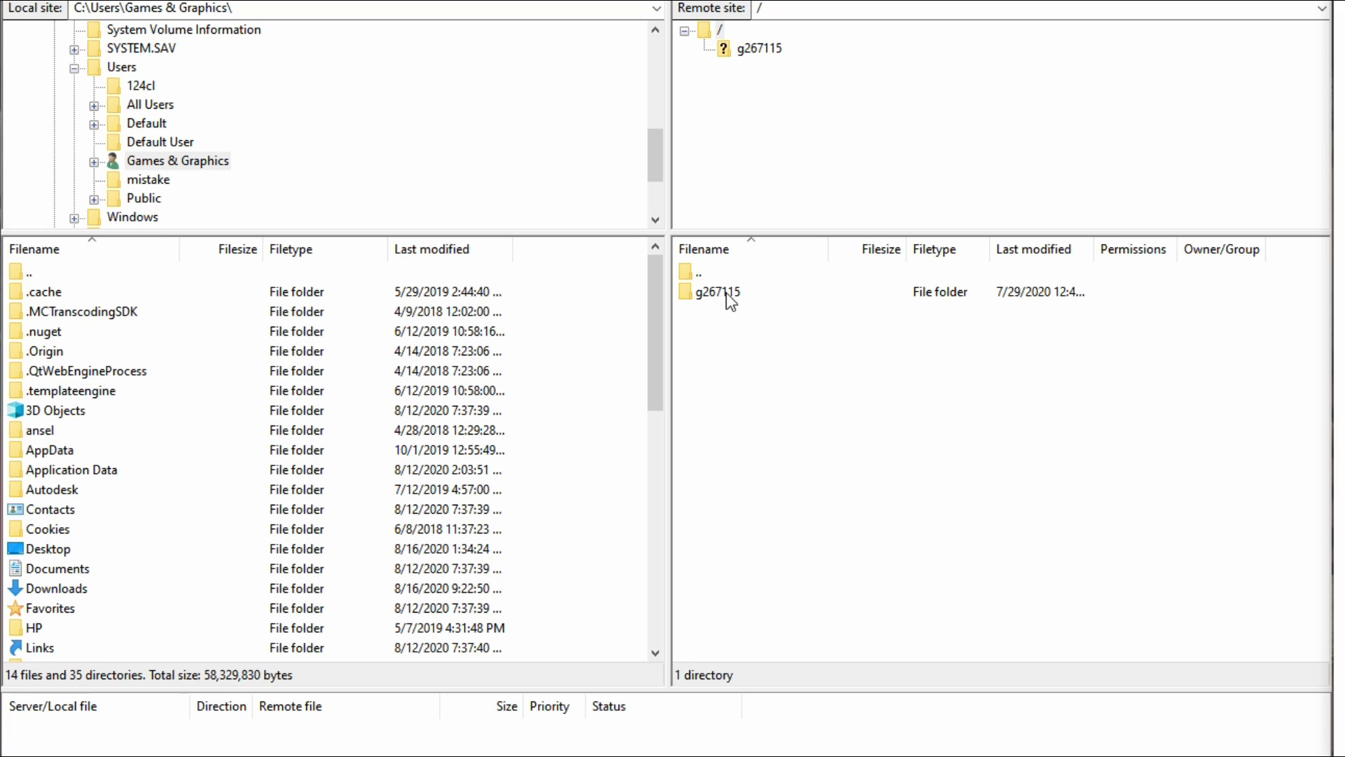
Browse the remote g267115 folder into gta5-fivem/server-data, noting server.cfg.
left_click(756, 293)
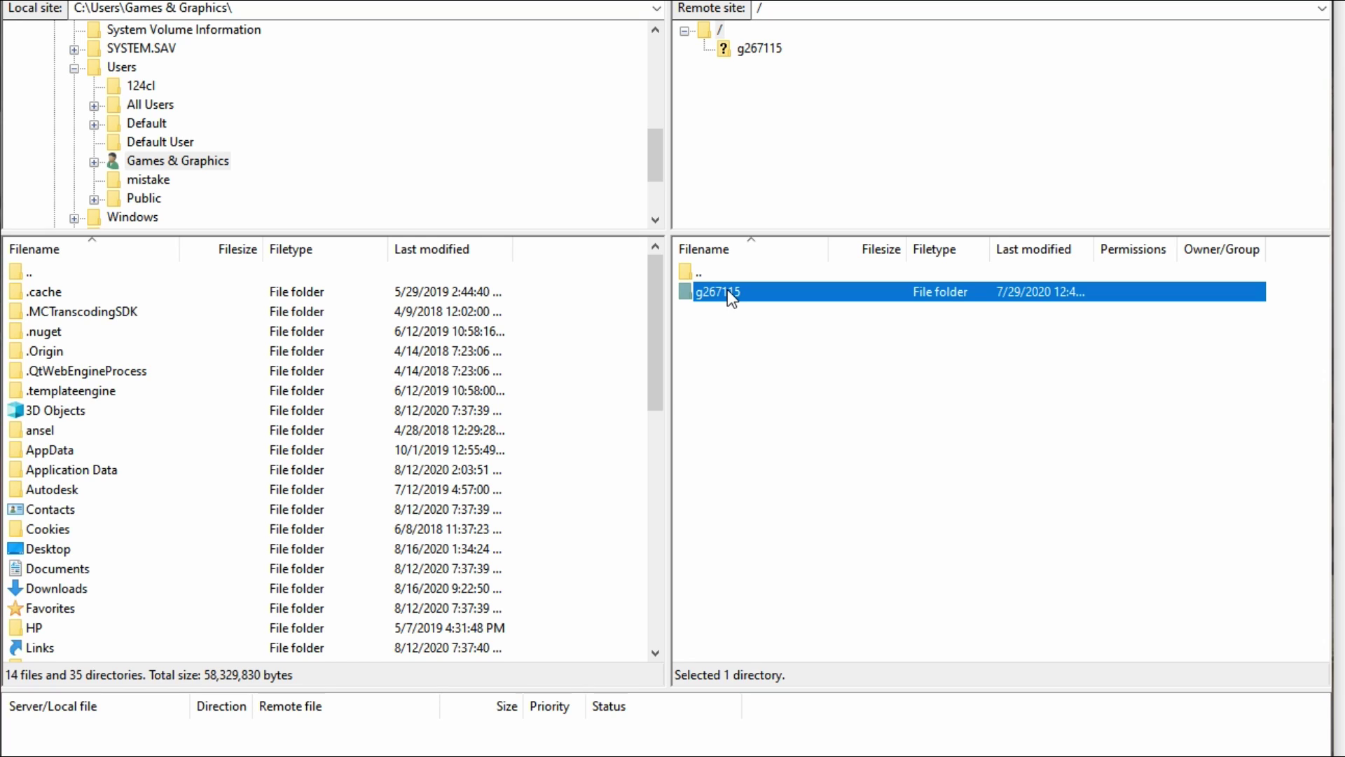
double_click(727, 289)
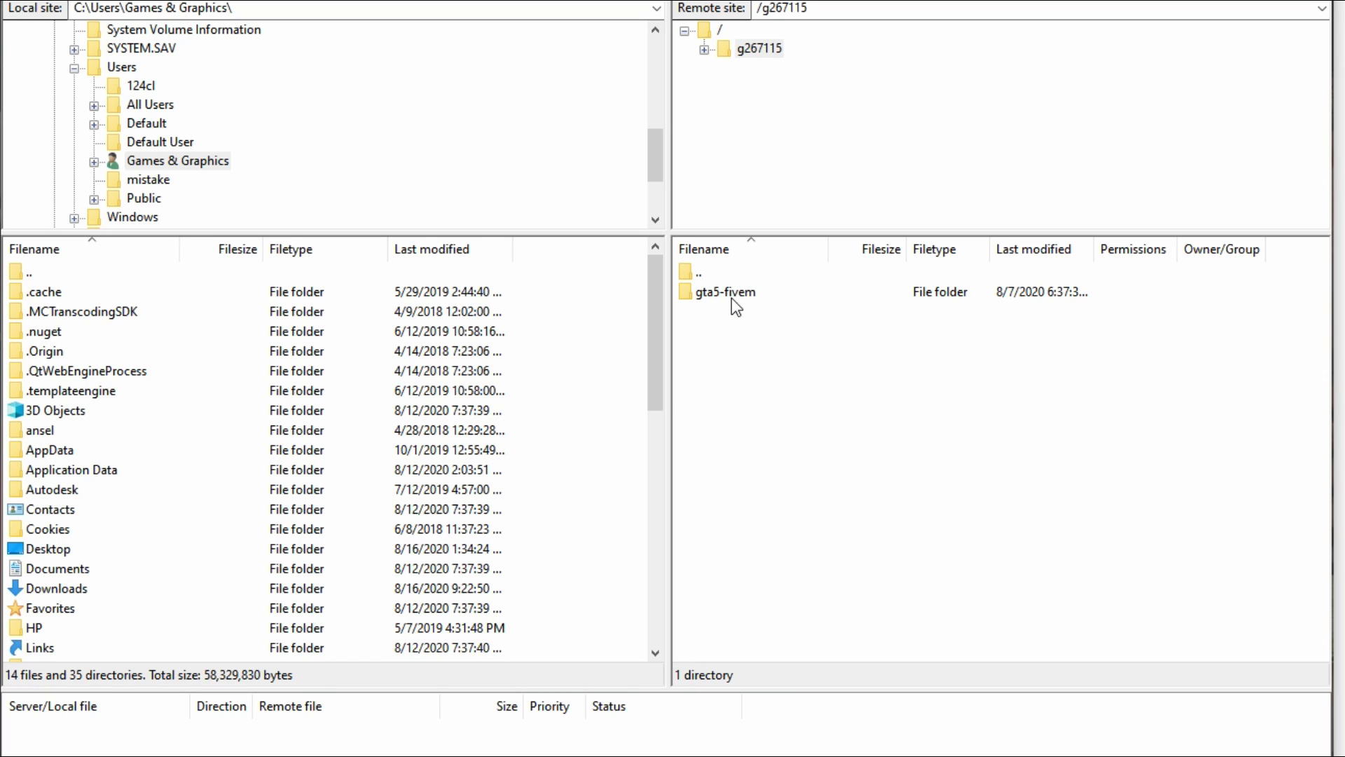
double_click(741, 294)
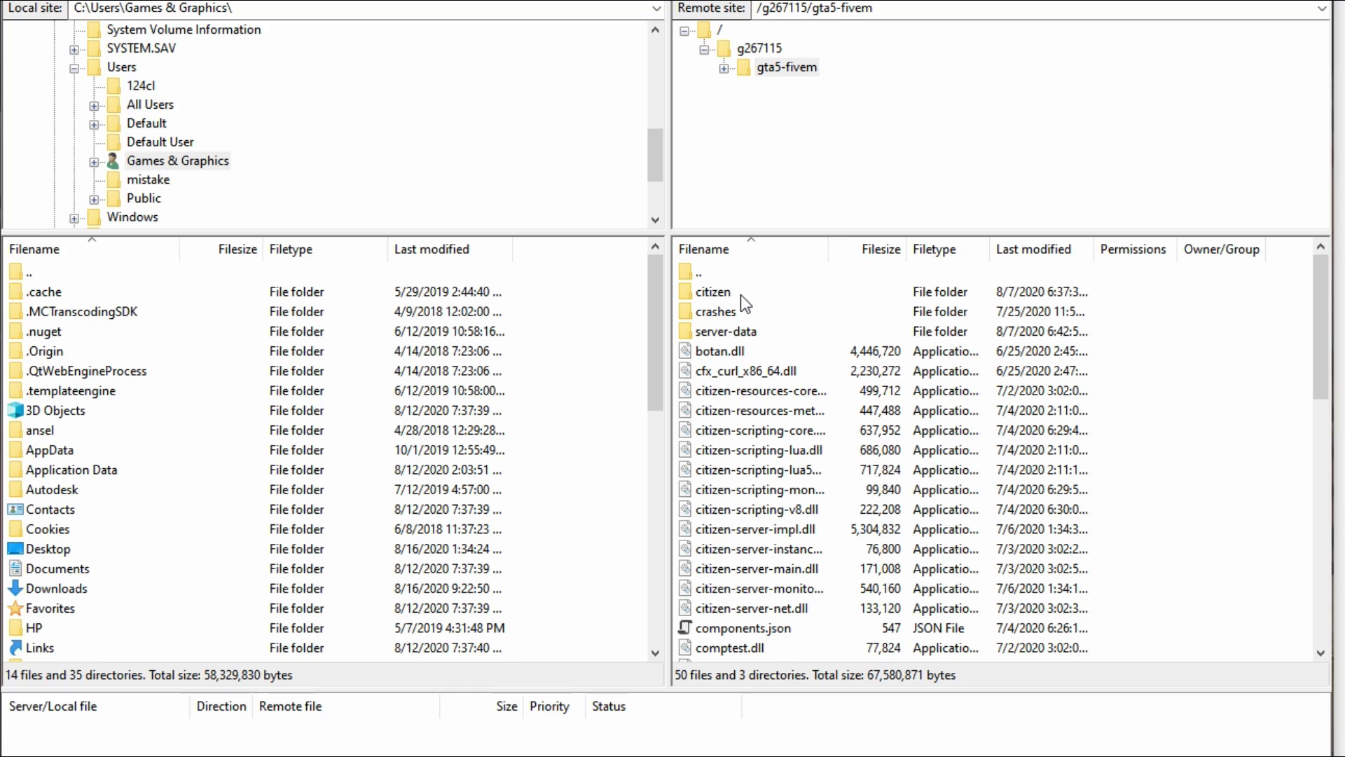
left_click(741, 331)
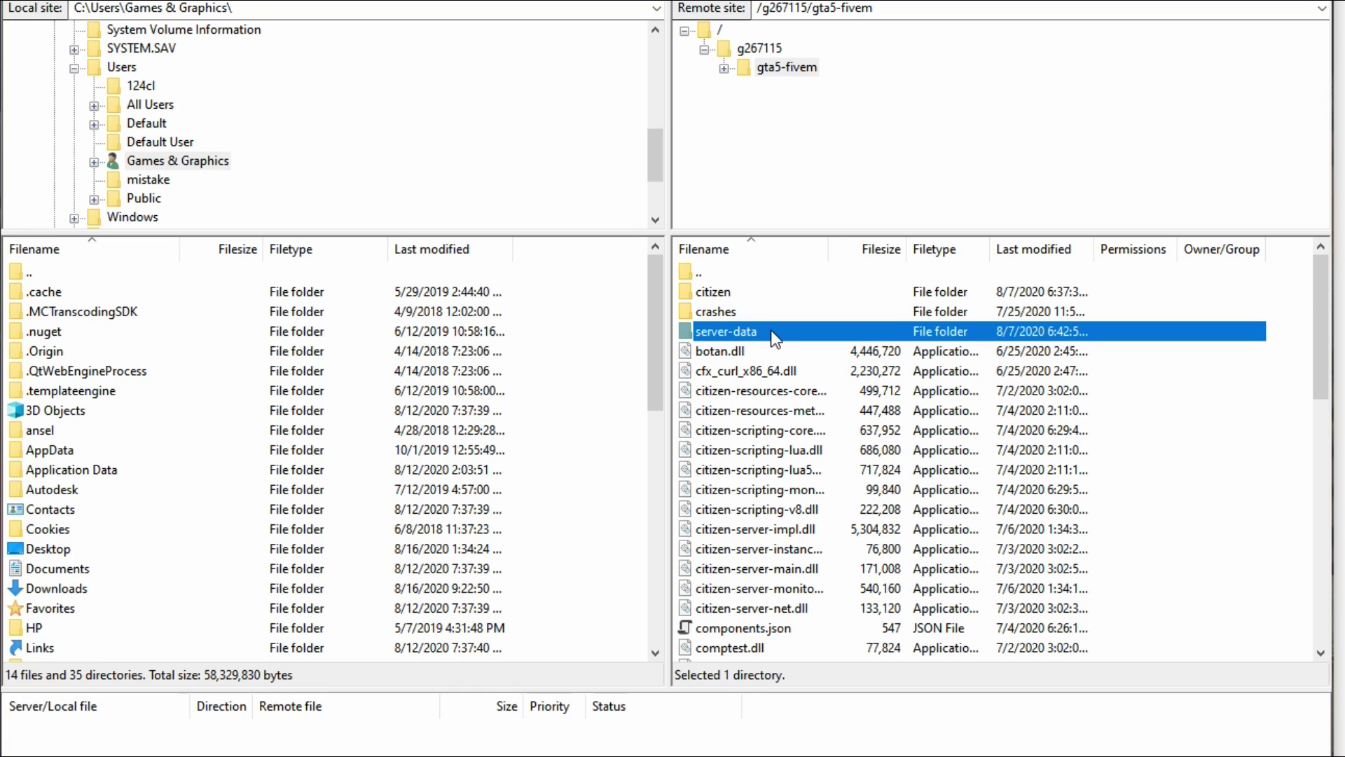
double_click(773, 335)
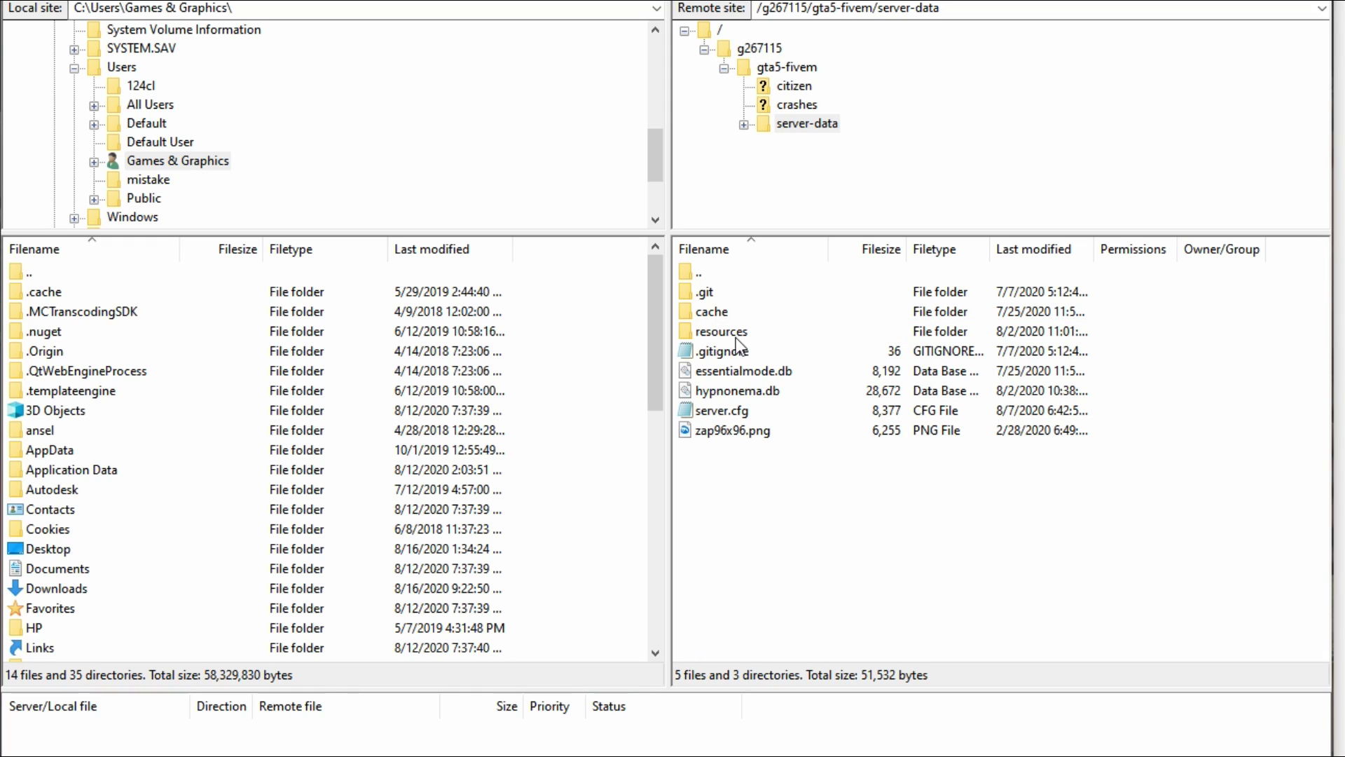
left_click(732, 413)
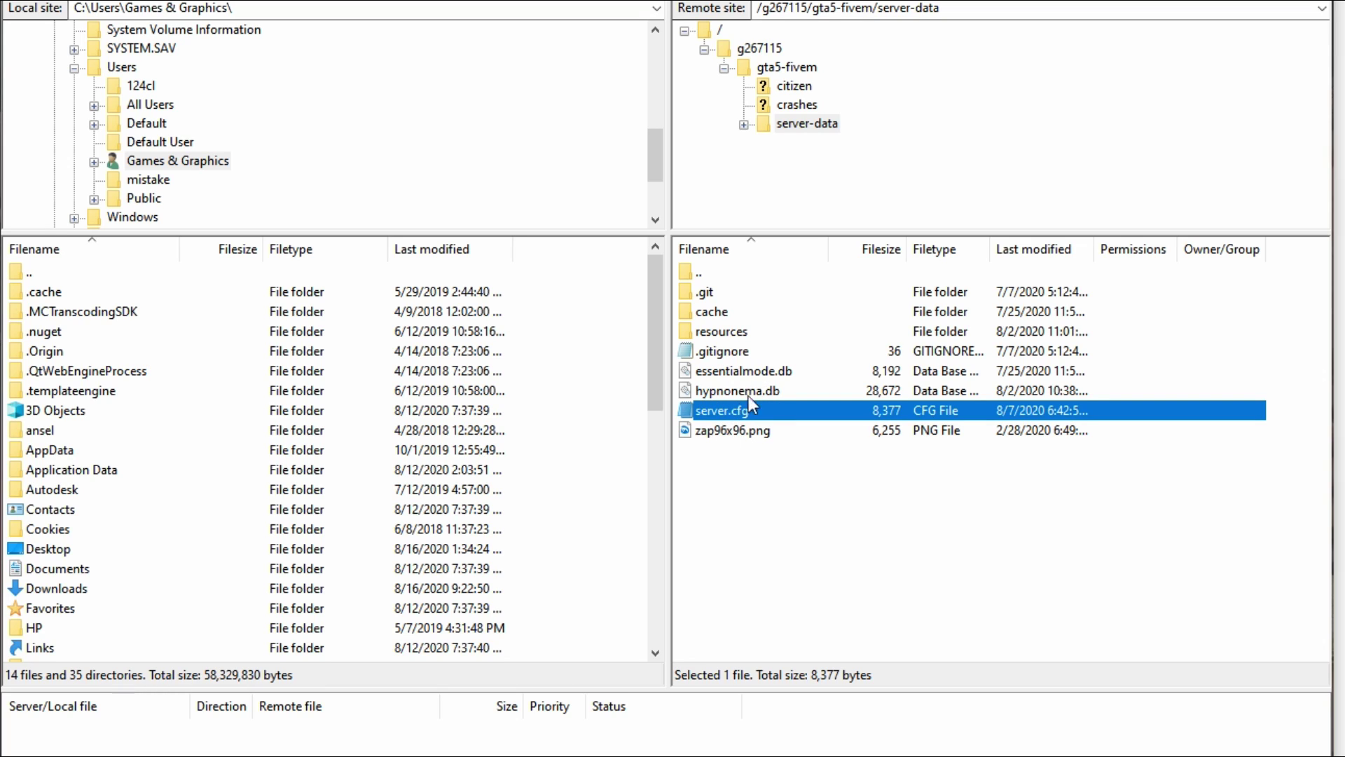
left_click(717, 431)
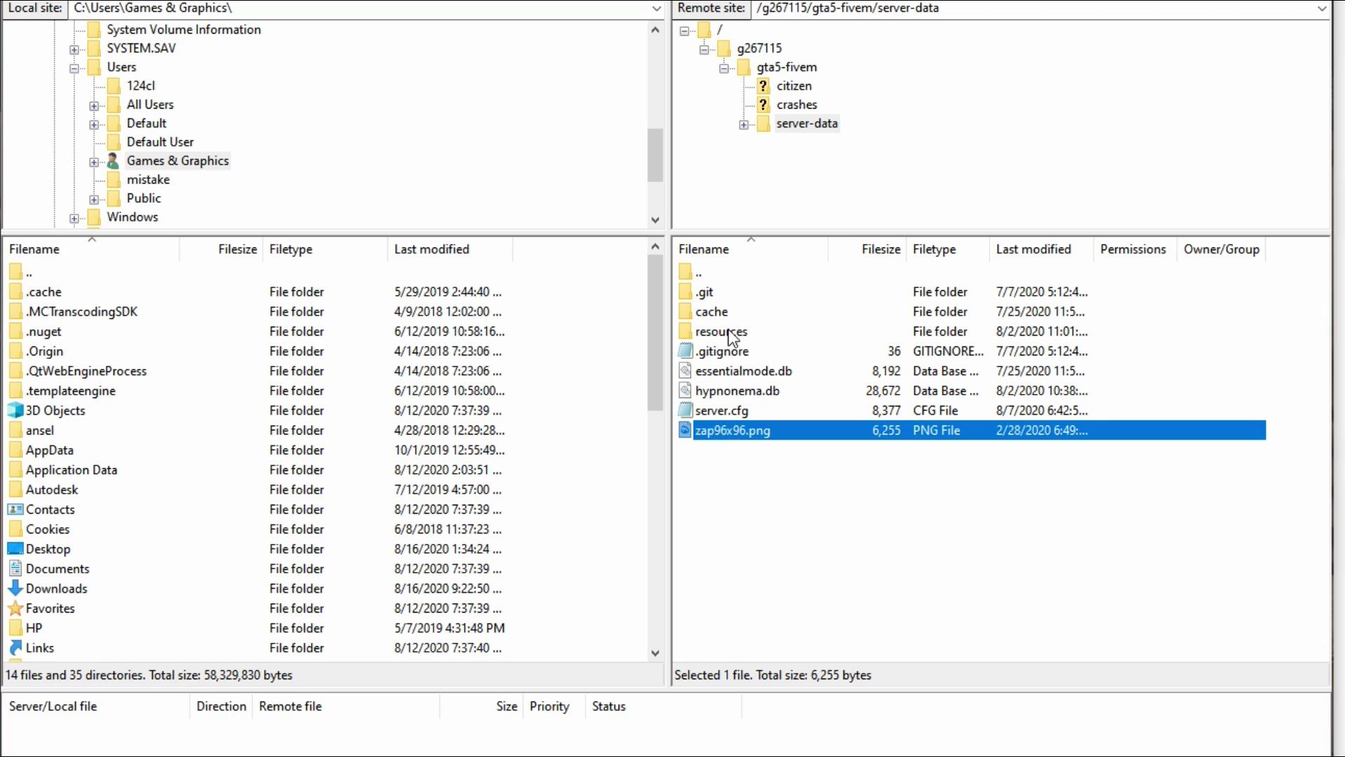
Open the resources folder and look through its resource folders such as [esx].
left_click(718, 331)
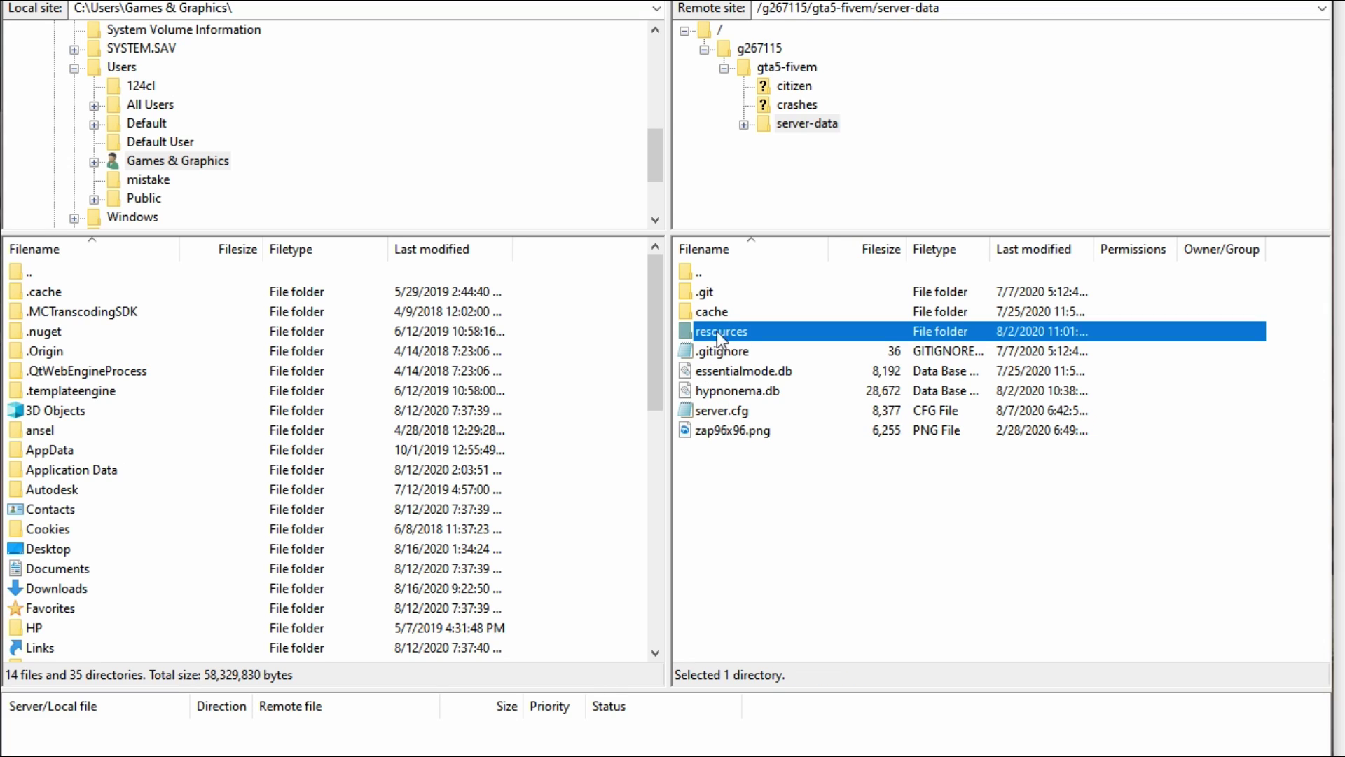
double_click(775, 332)
double_click(775, 332)
double_click(715, 275)
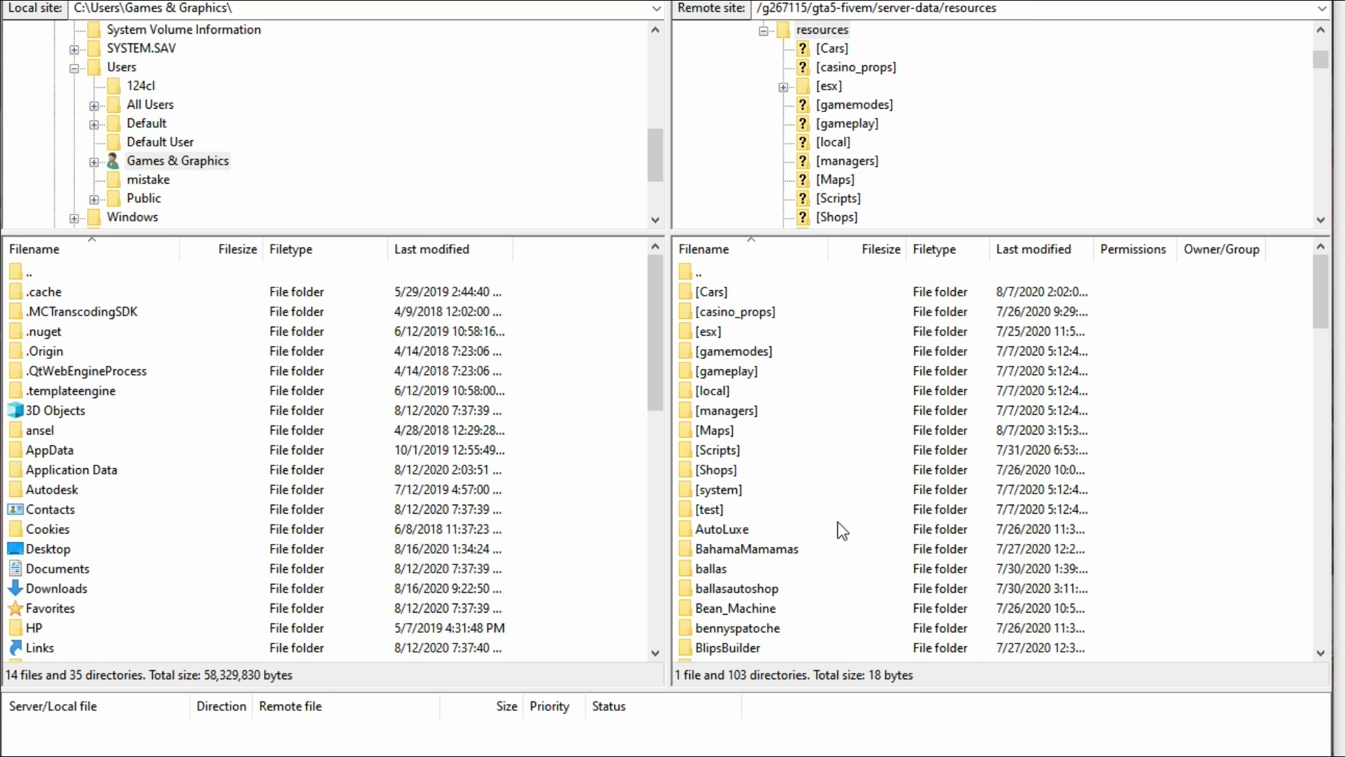
scroll(846, 500, "down", 6)
scroll(847, 503, "up", 6)
scroll(738, 498, "down", 7)
scroll(743, 490, "up", 6)
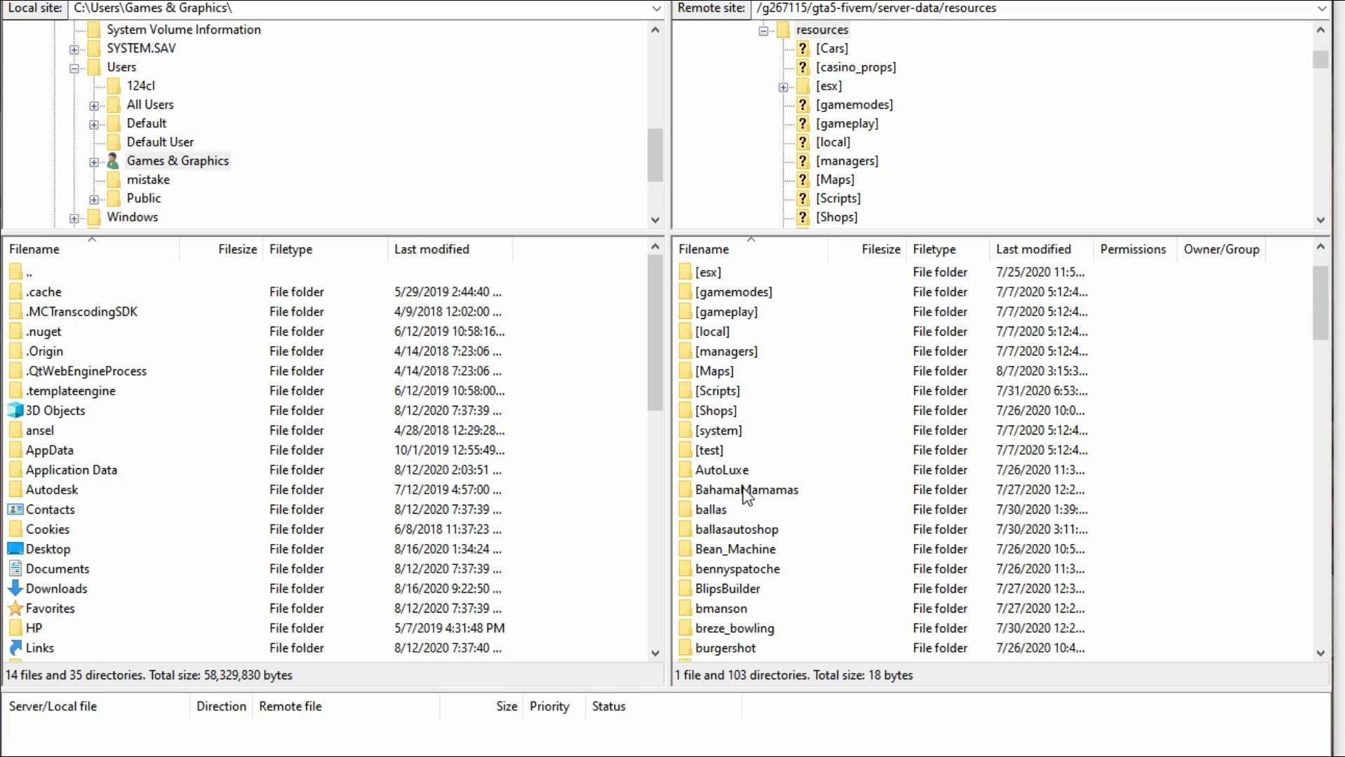
scroll(744, 491, "down", 3)
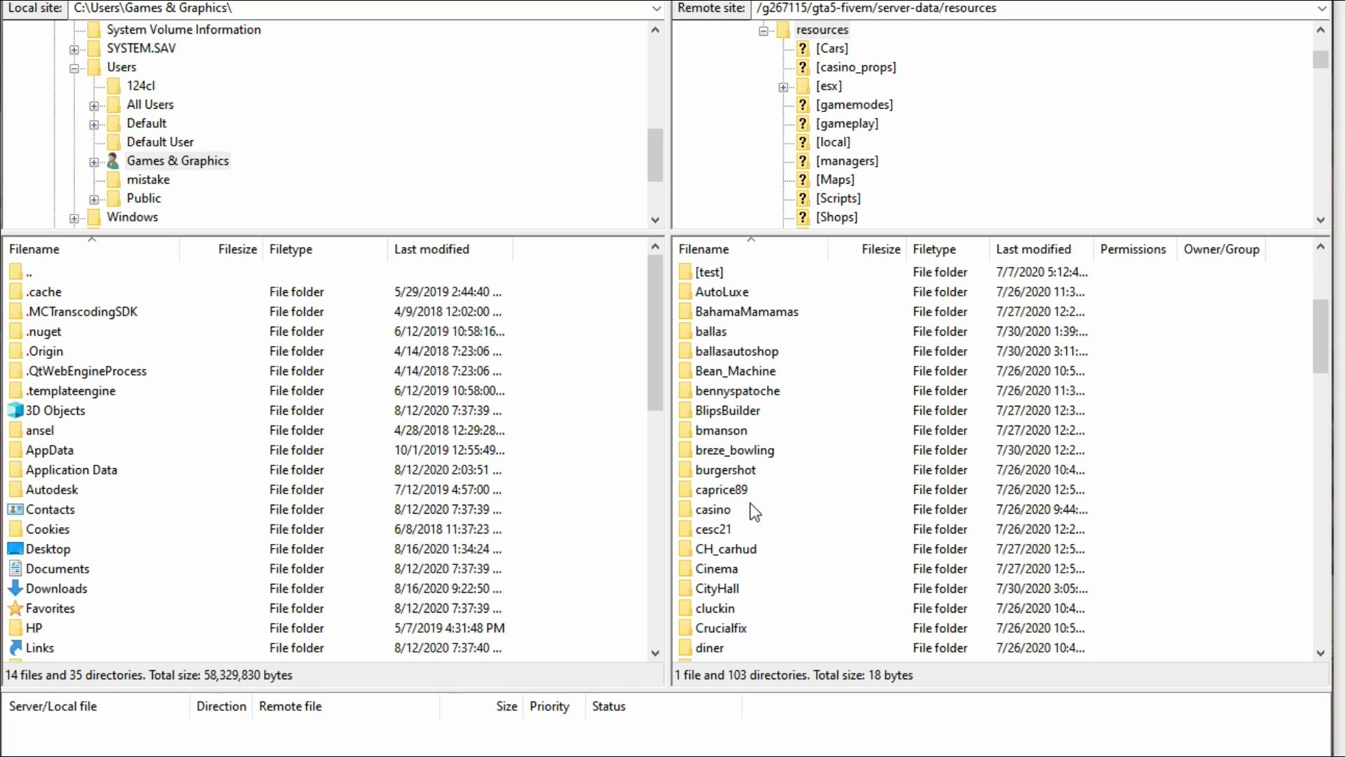
scroll(755, 507, "up", 4)
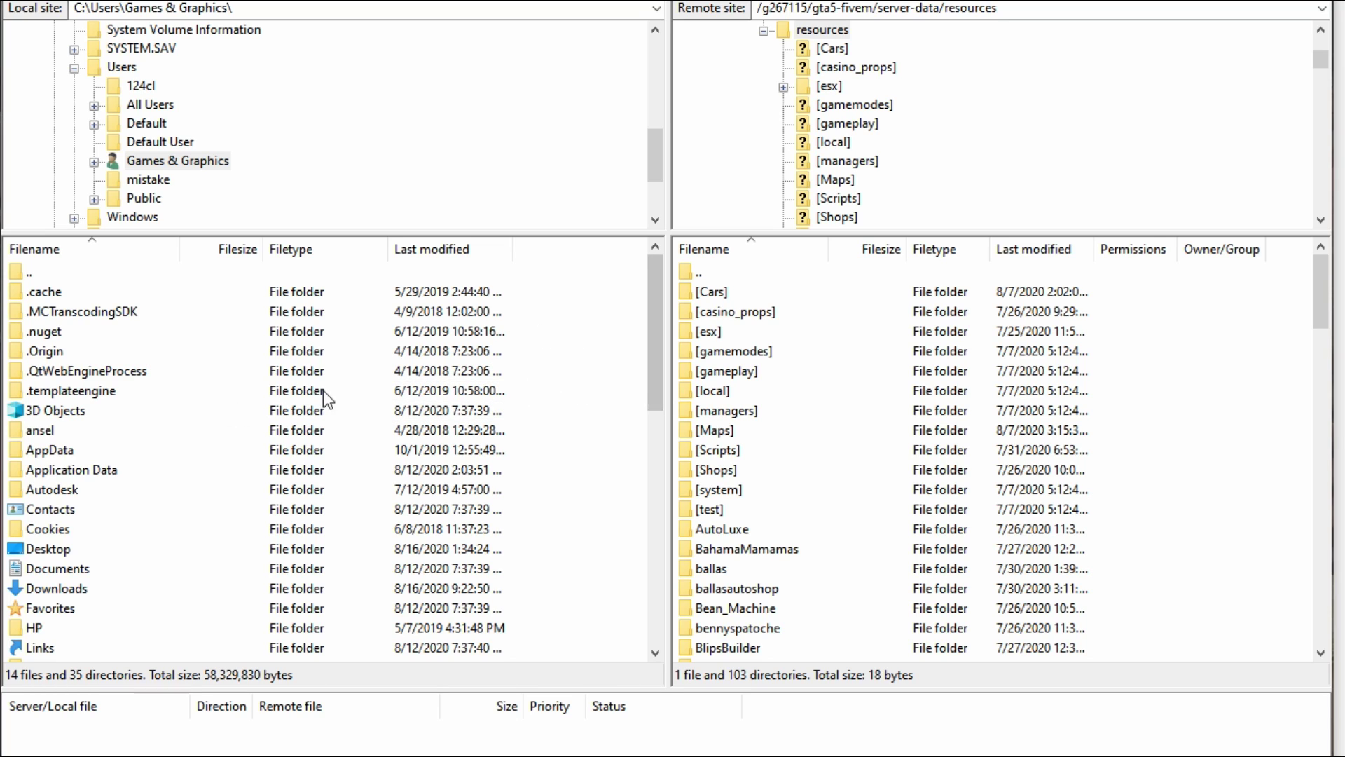
Navigate the local pane to the downloaded VerpiMoDz Job Centre V1.2 folder.
left_click(53, 271)
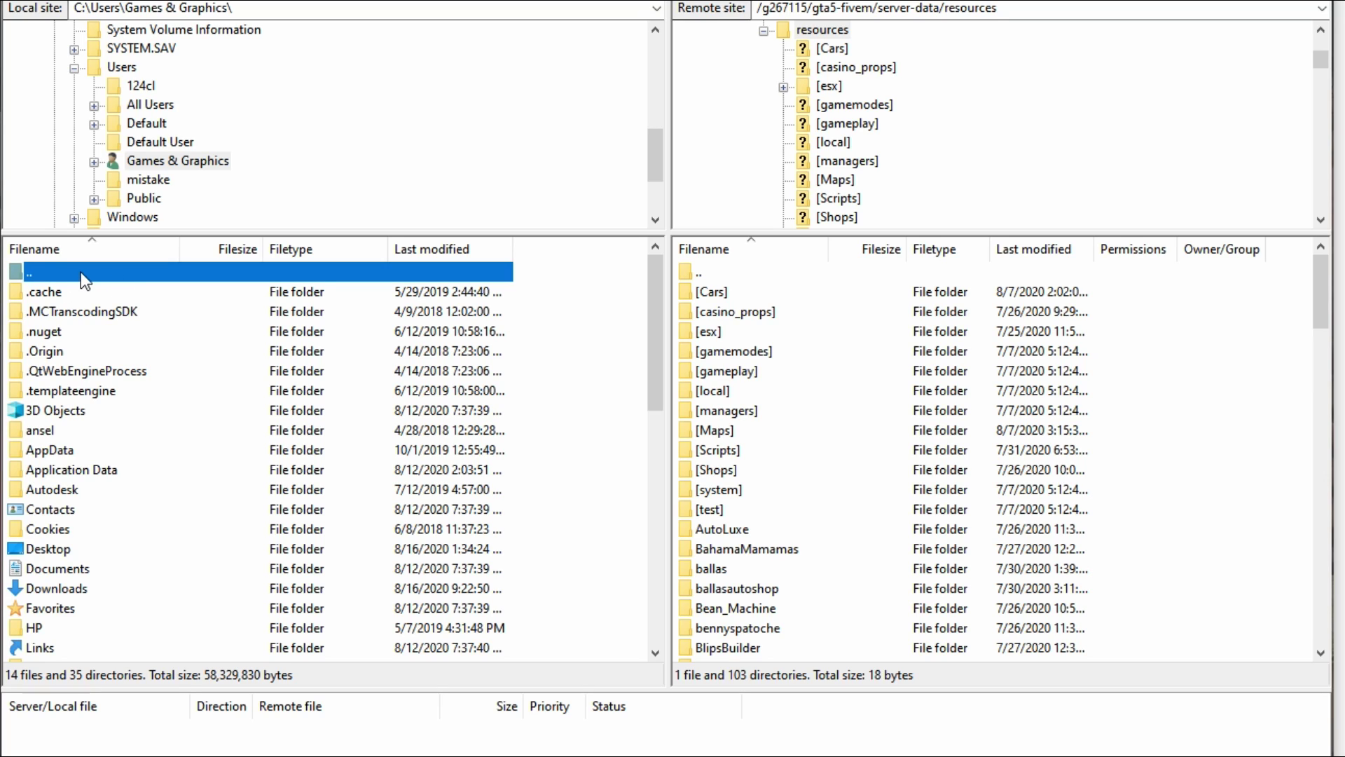
scroll(92, 441, "down", 4)
scroll(91, 450, "up", 4)
double_click(82, 275)
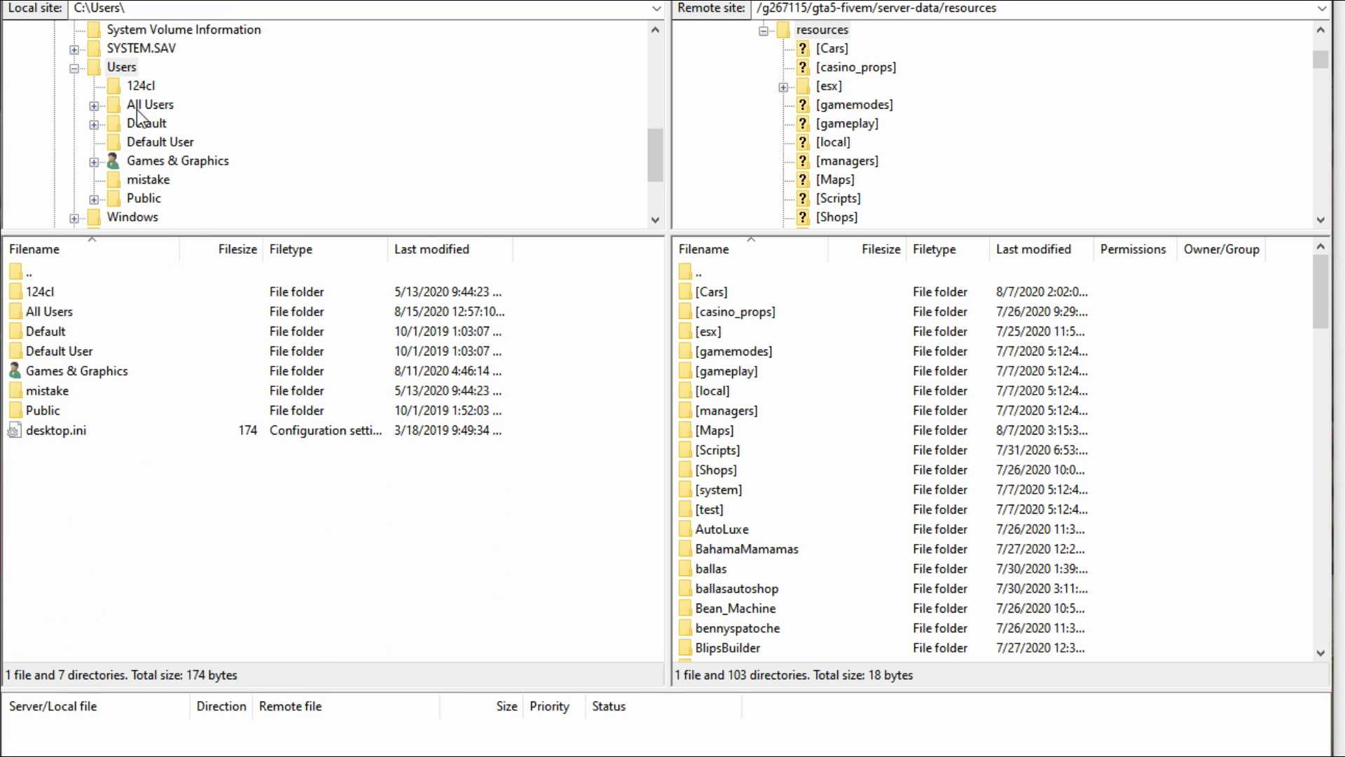
scroll(154, 145, "up", 4)
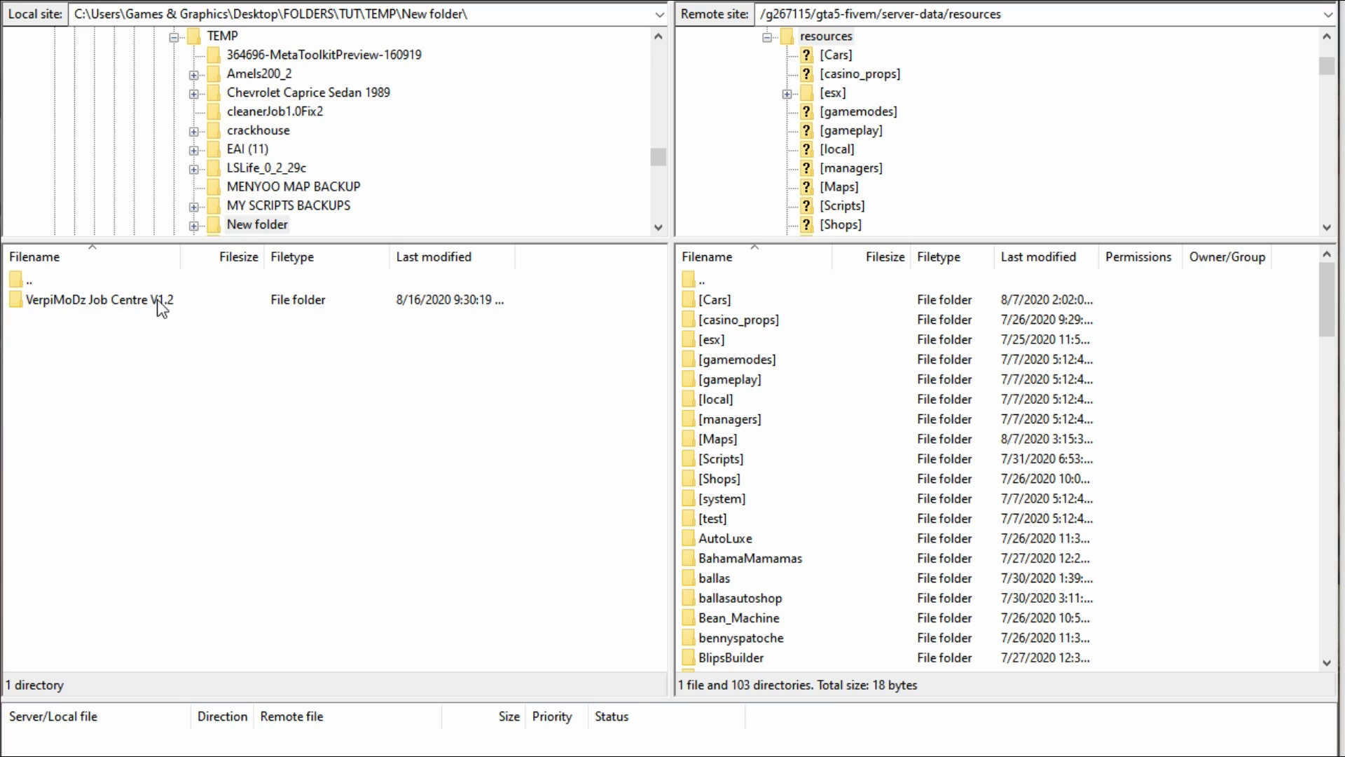
left_click(107, 303)
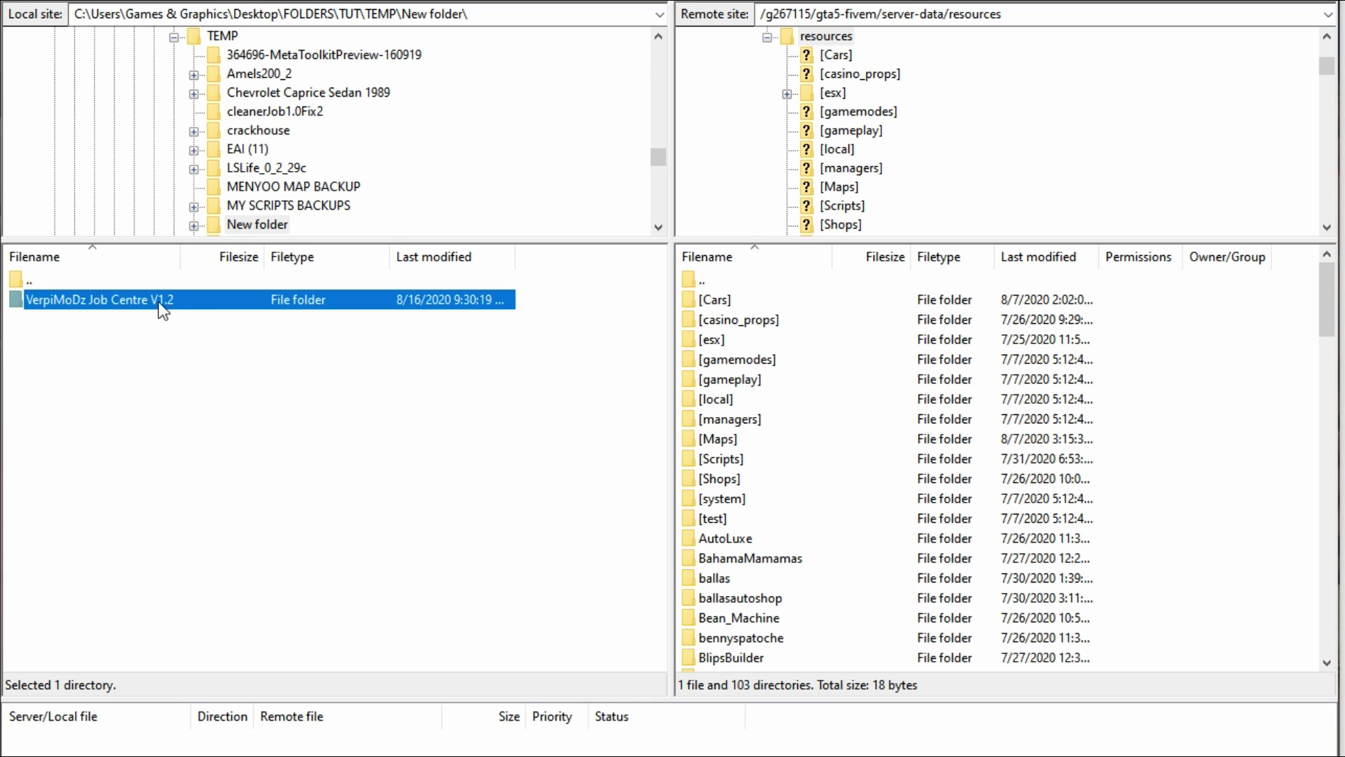
double_click(110, 306)
Select the verpi_jobcentre folder inside the job centre package.
left_click(101, 304)
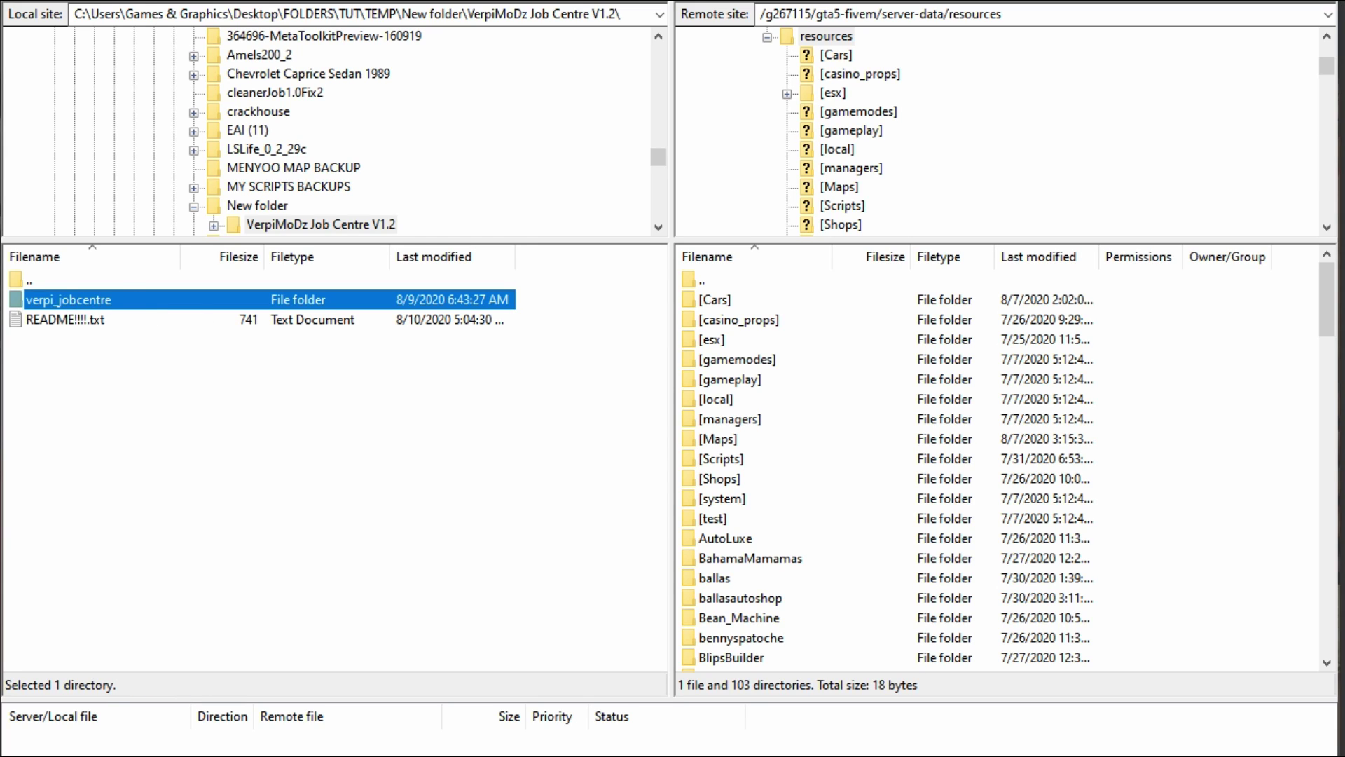
key("alt+Tab")
left_click(131, 444)
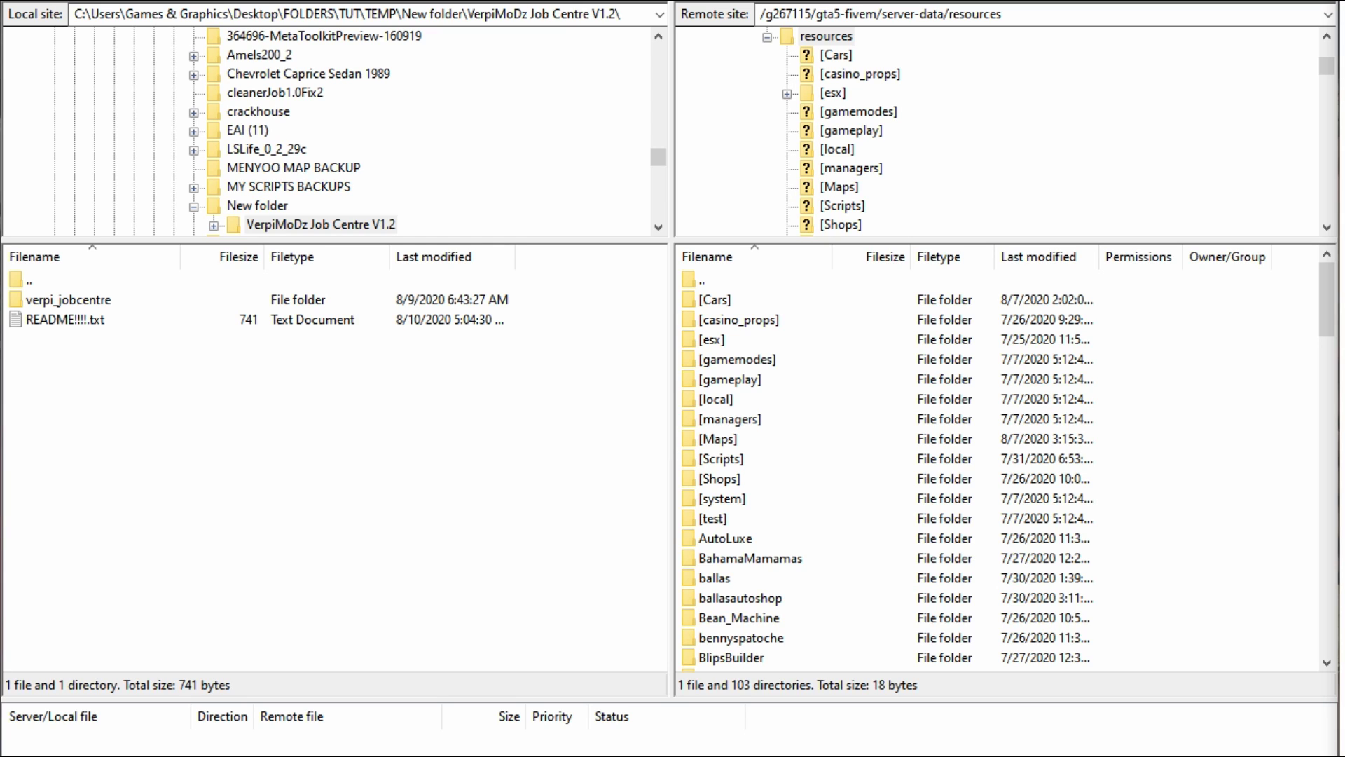
scroll(966, 484, "down", 3)
scroll(940, 511, "up", 3)
scroll(899, 452, "down", 9)
scroll(886, 505, "up", 9)
left_click(102, 299)
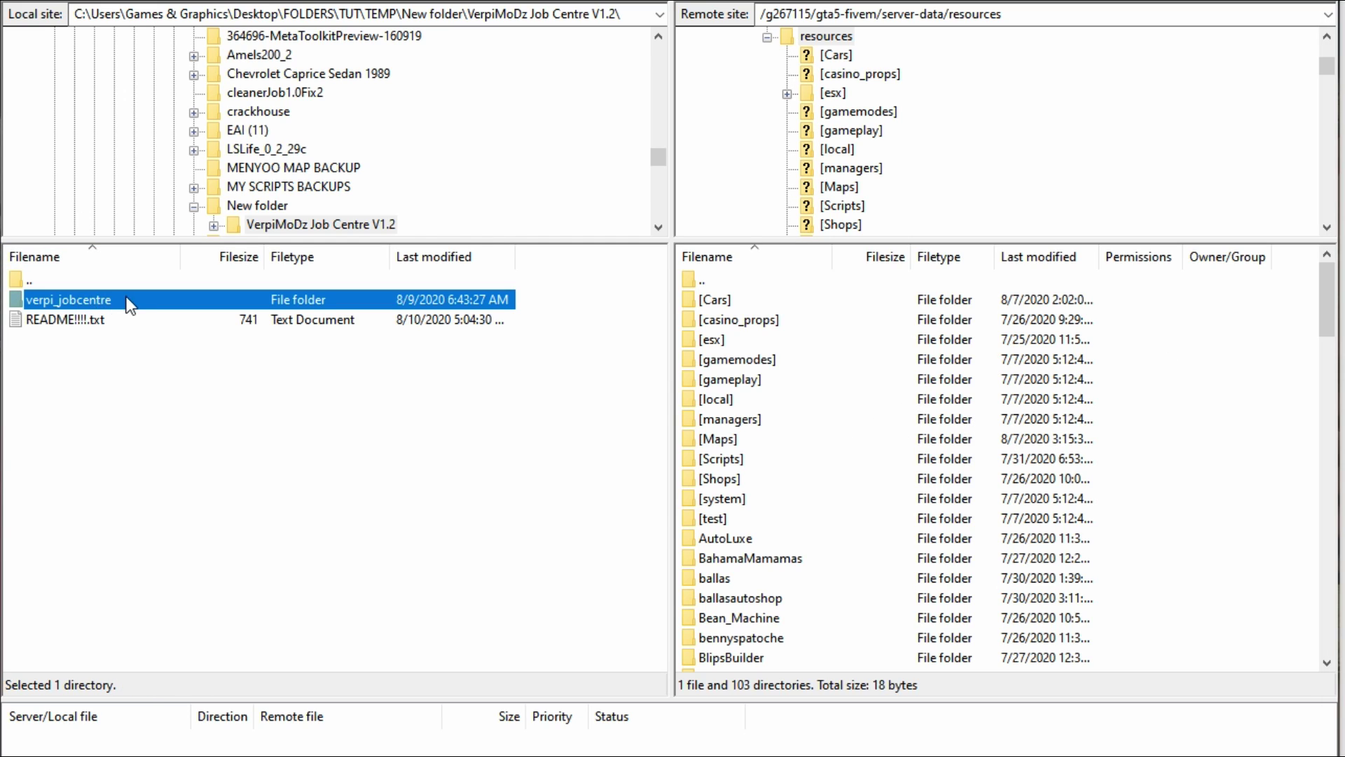
Upload the local verpi_jobcentre folder to the server's gta5-fivem/server-data/resources folder.
right_click(90, 300)
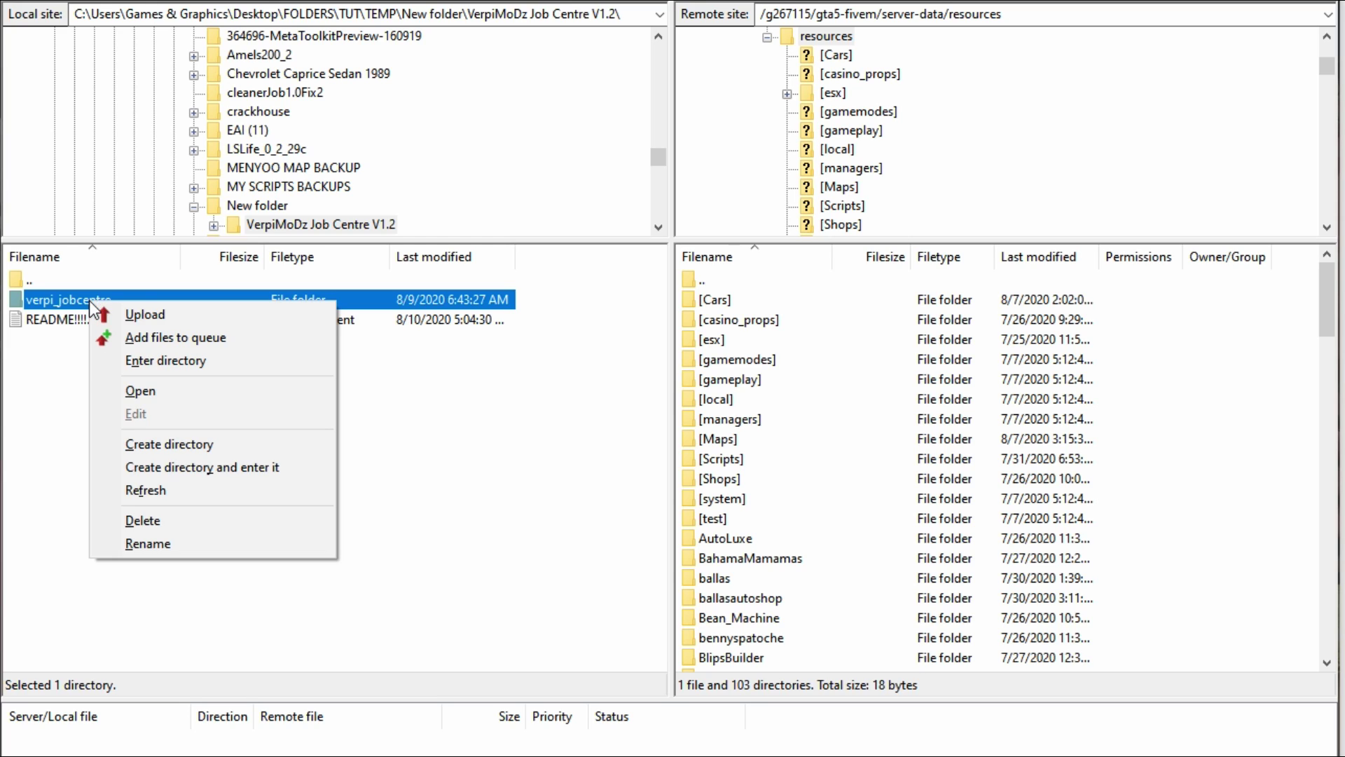
left_click(152, 317)
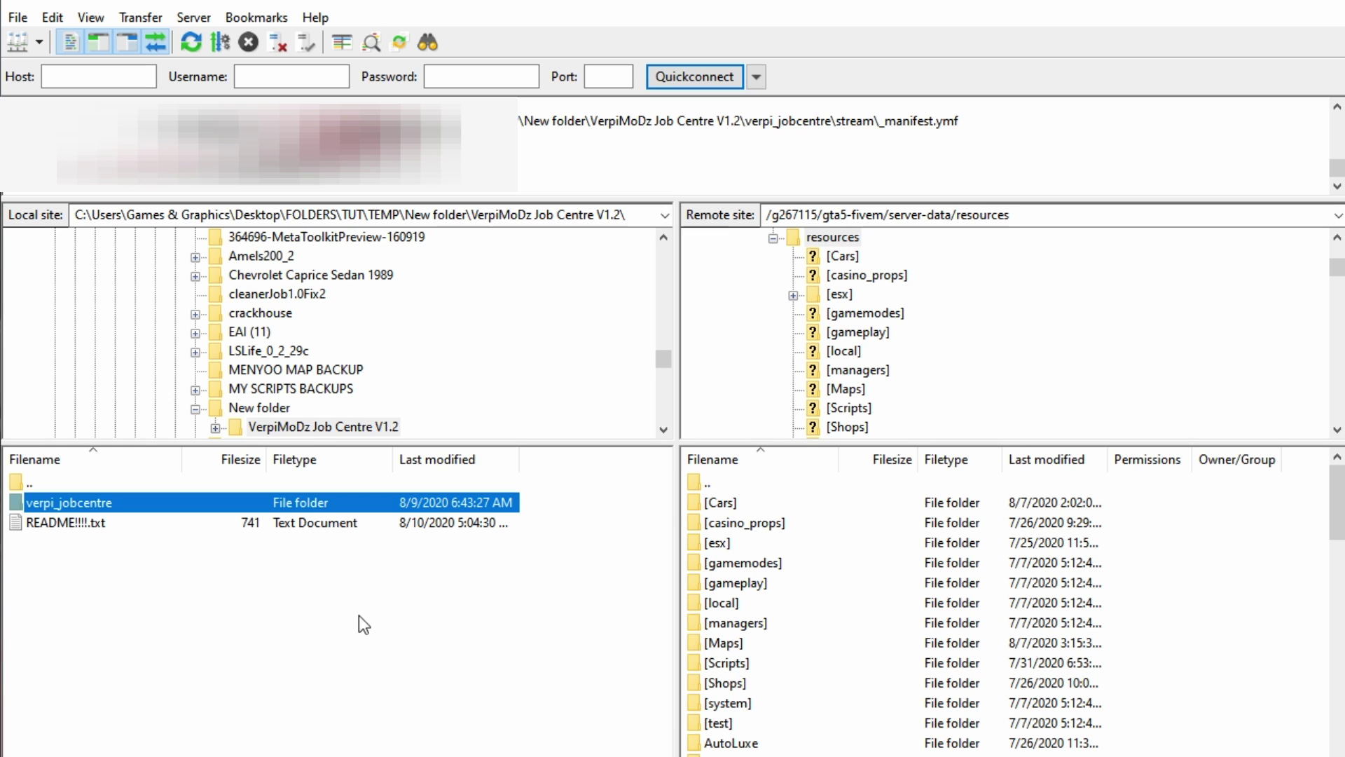
Refresh the file listings to confirm the upload, then disconnect from the FTP server.
left_click(397, 668)
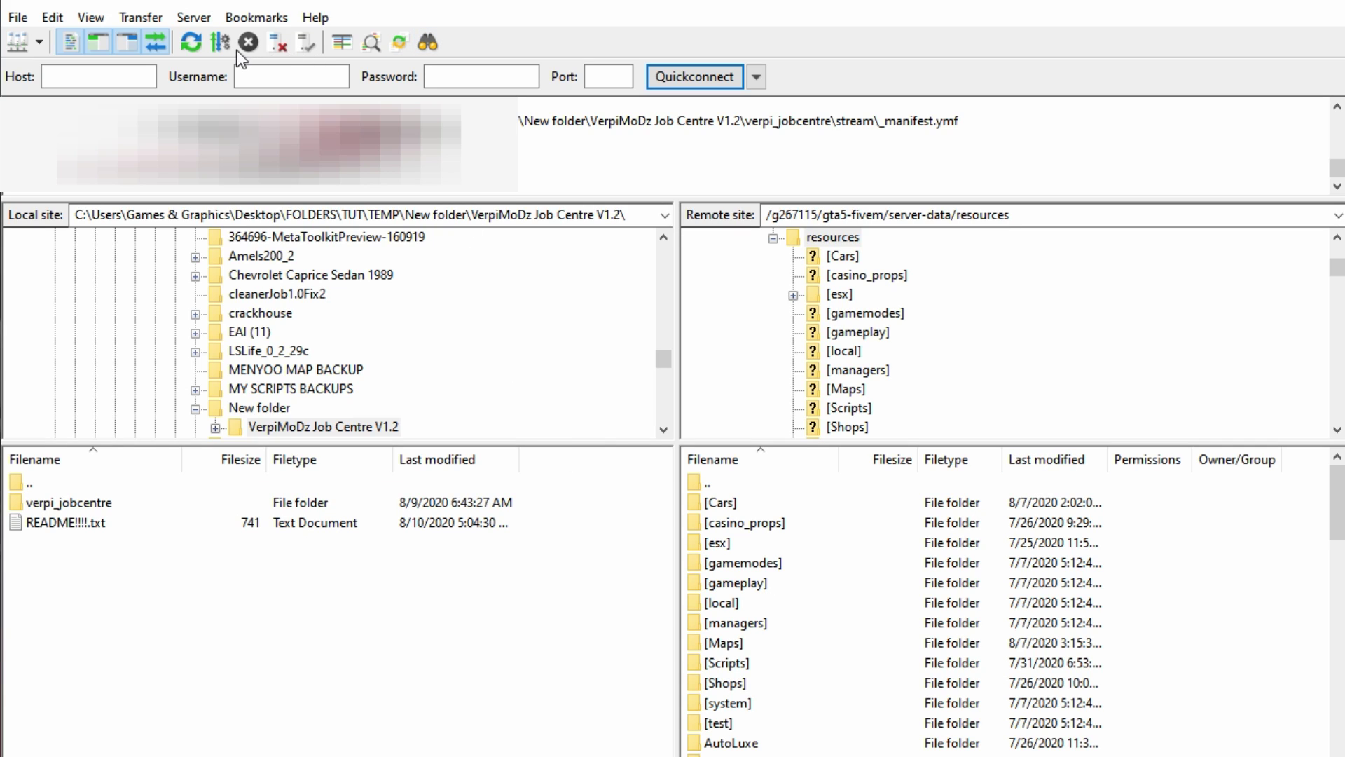
left_click(187, 41)
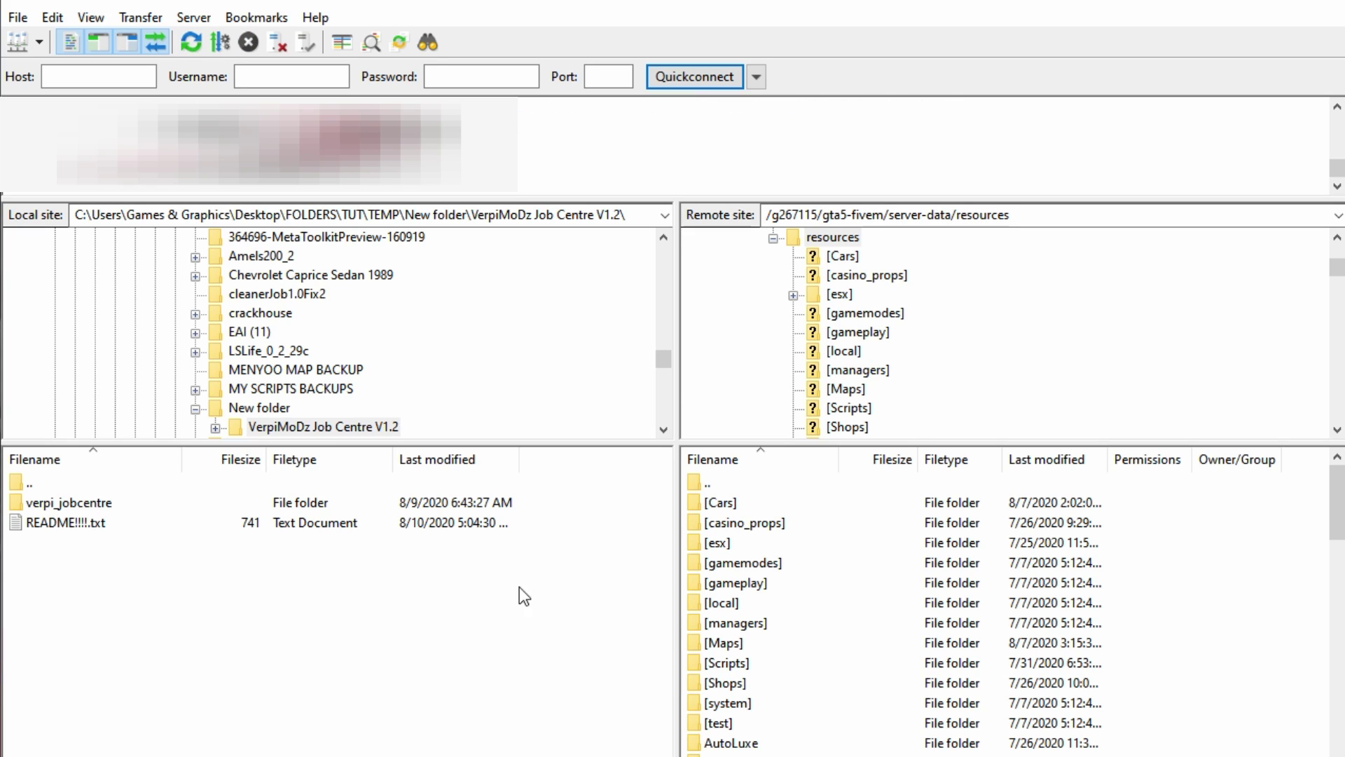
left_click(608, 76)
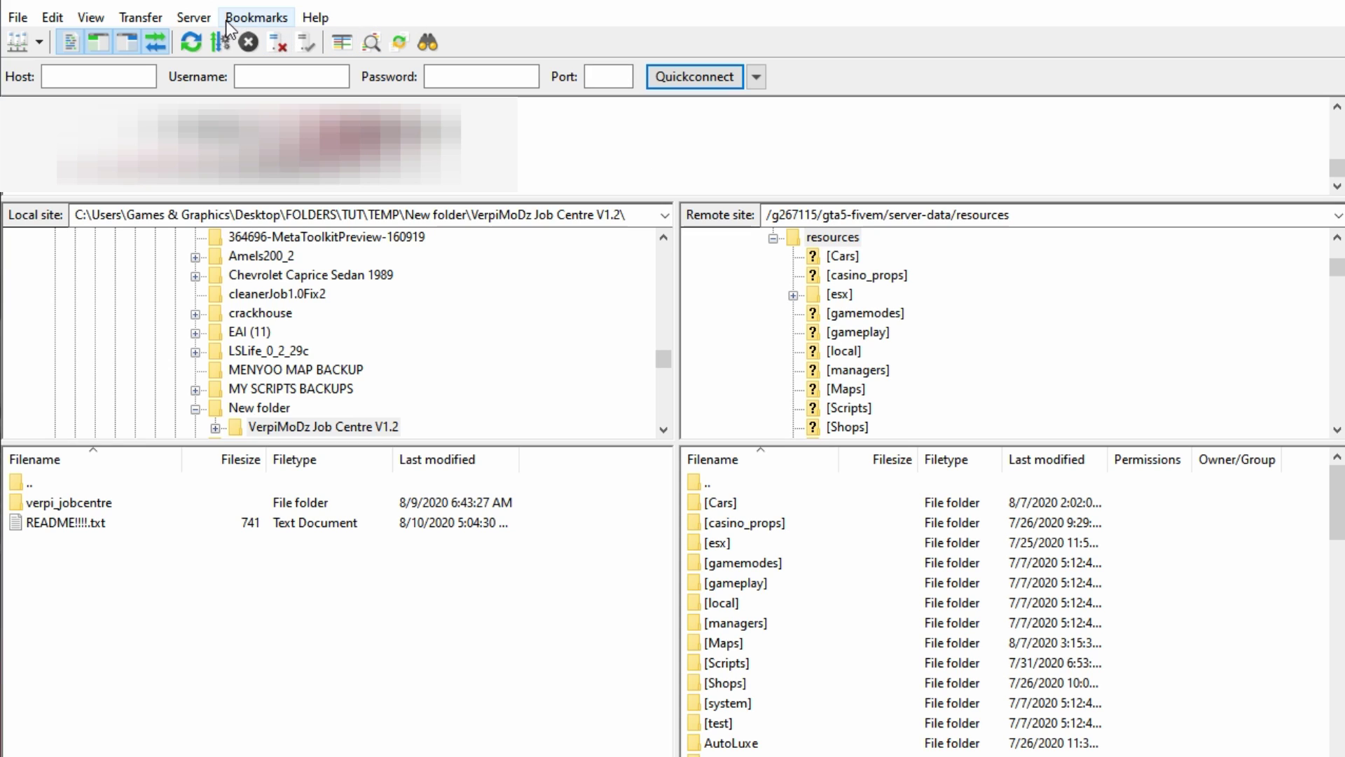
left_click(204, 18)
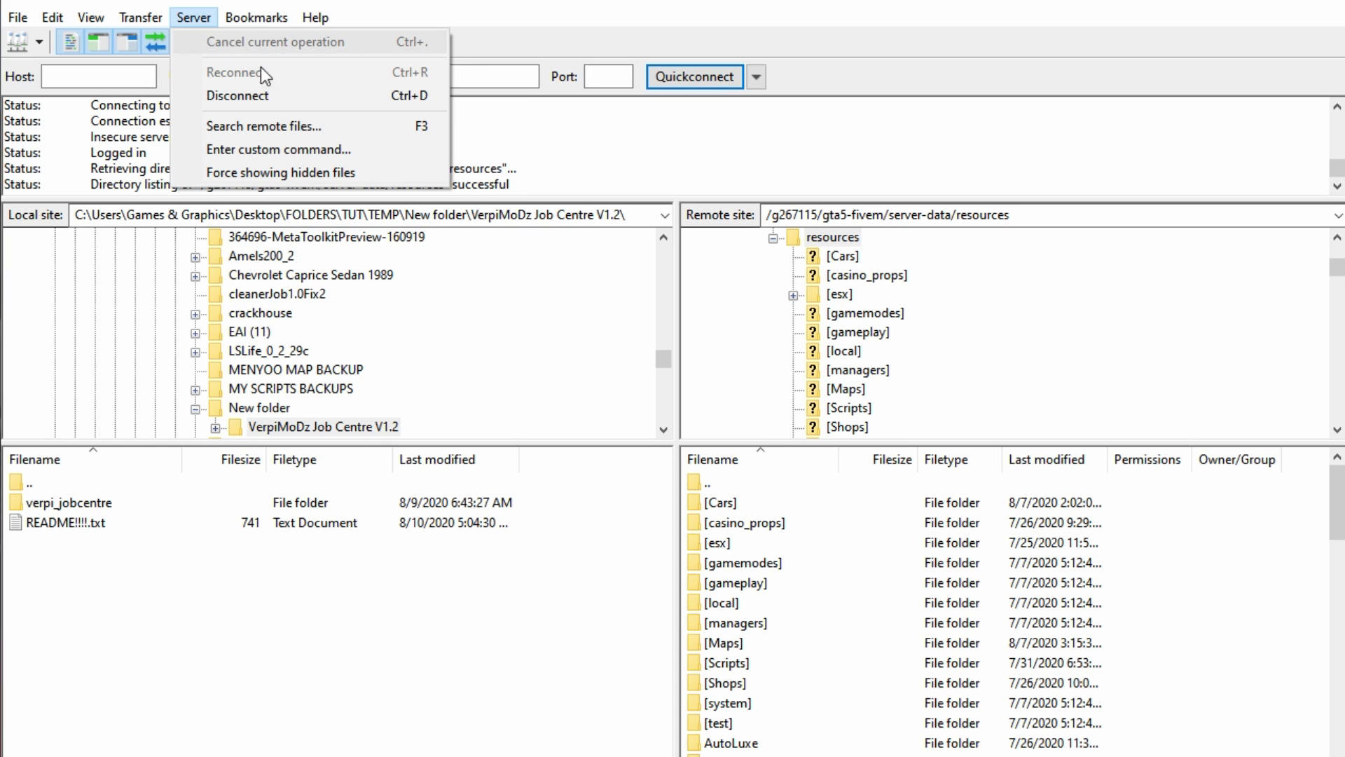
left_click(281, 98)
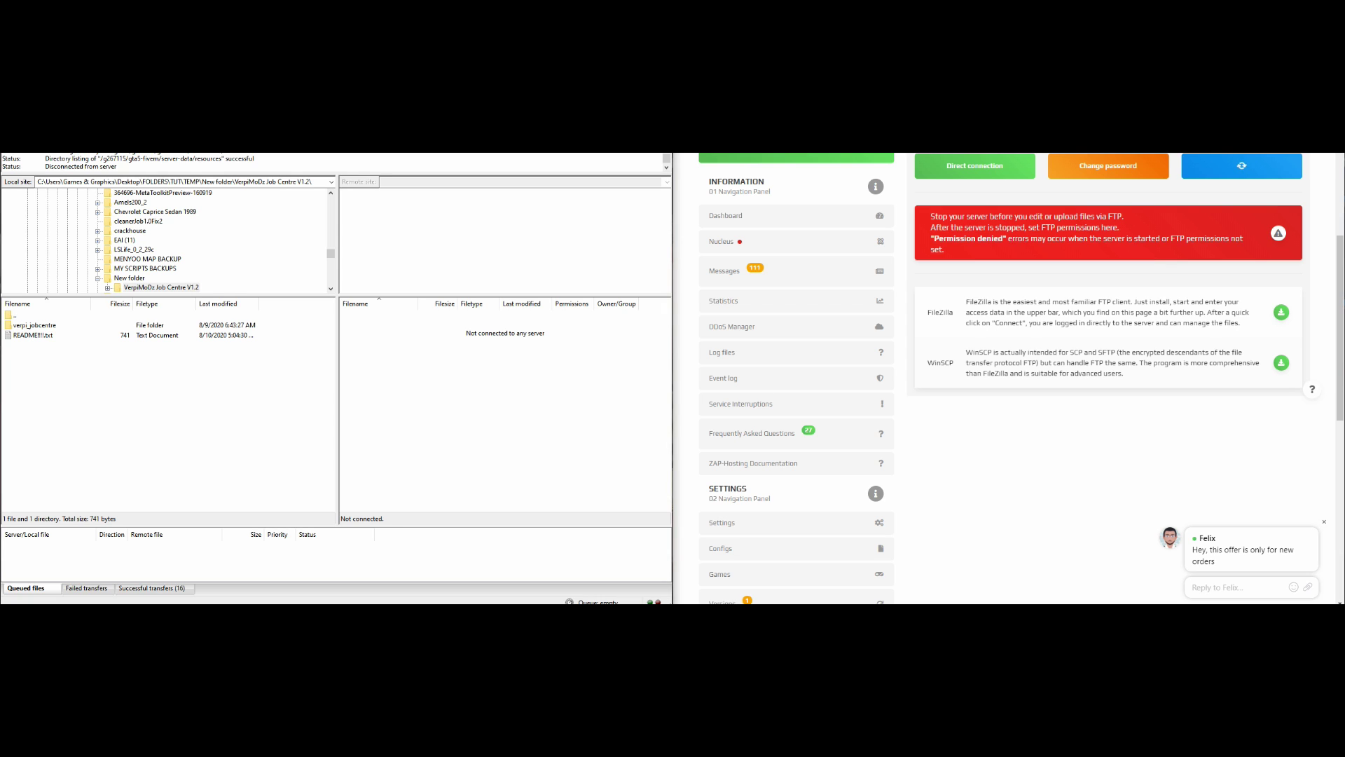
Close FileZilla and open the Configs page listing server.cfg for server #267115.
key("alt+F4")
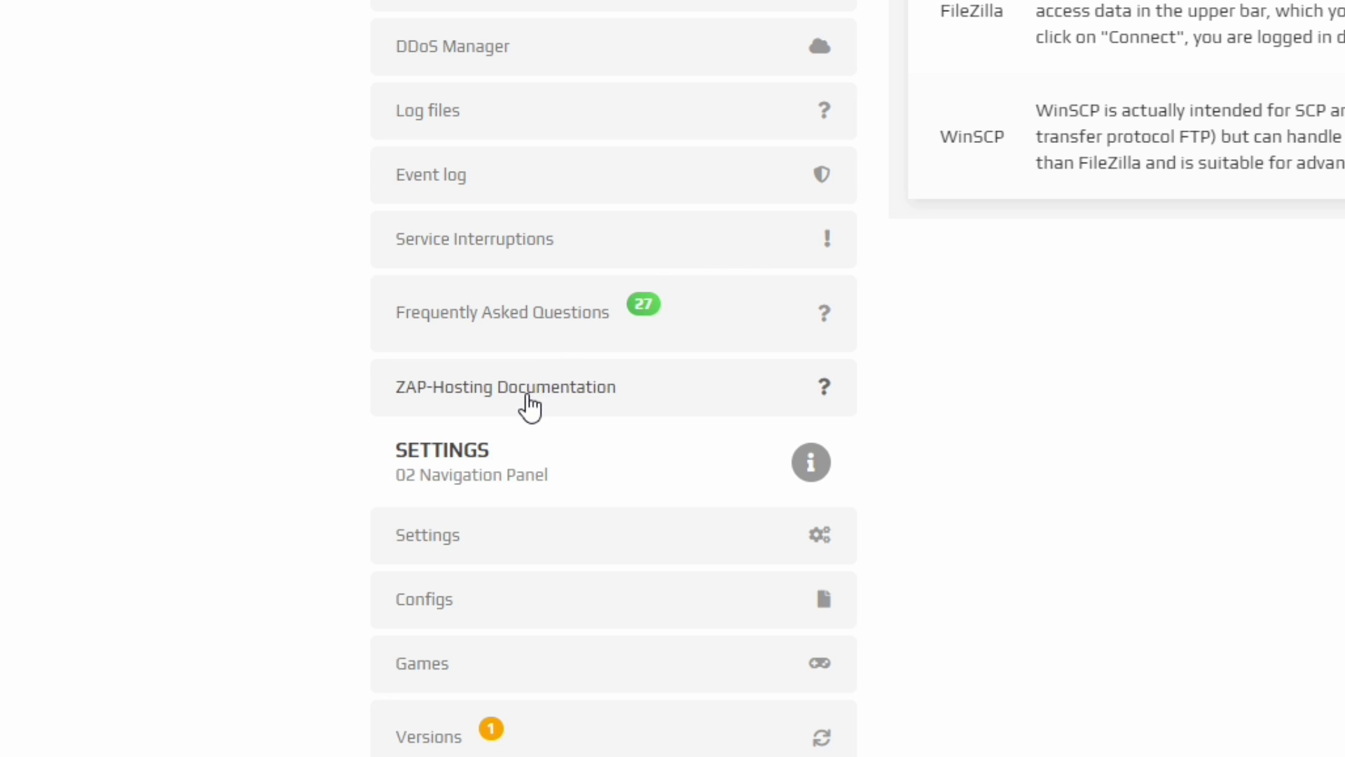
scroll(525, 402, "down", 3)
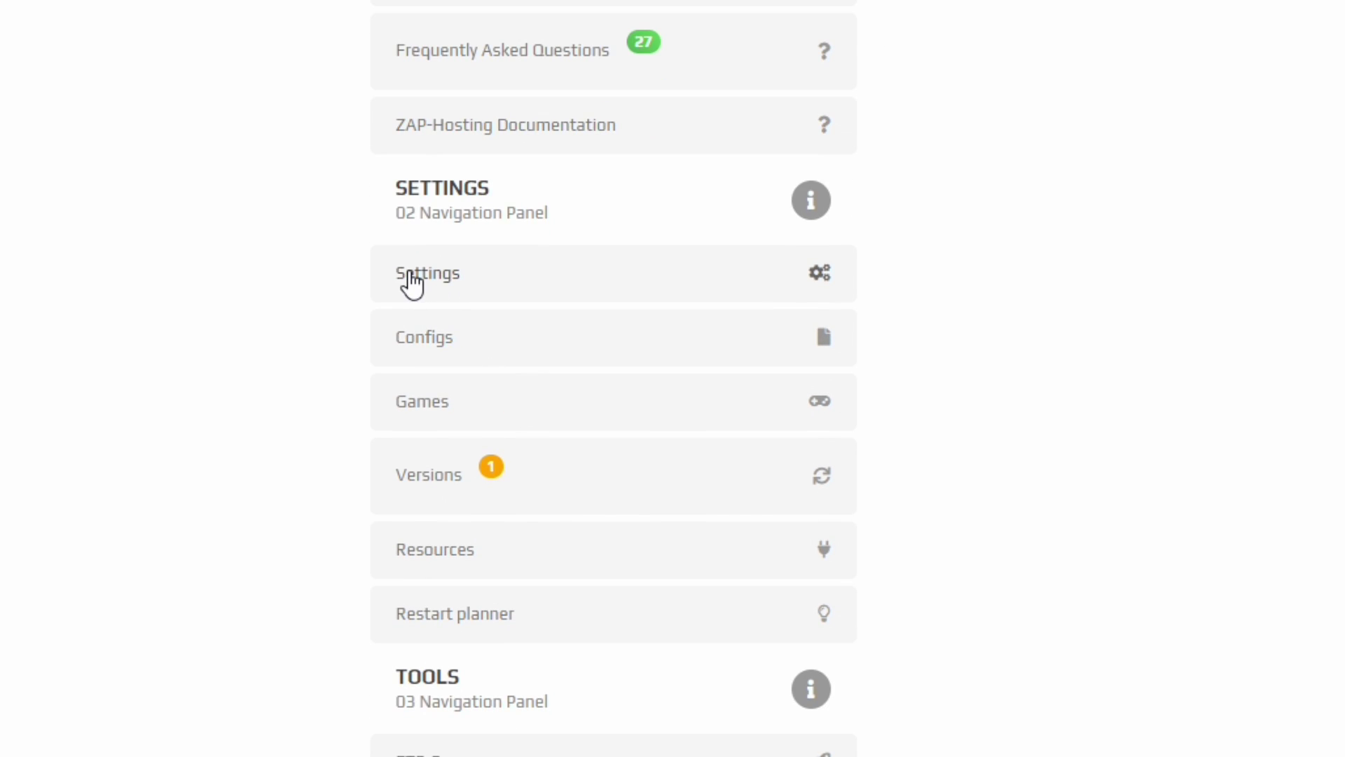
left_click(413, 347)
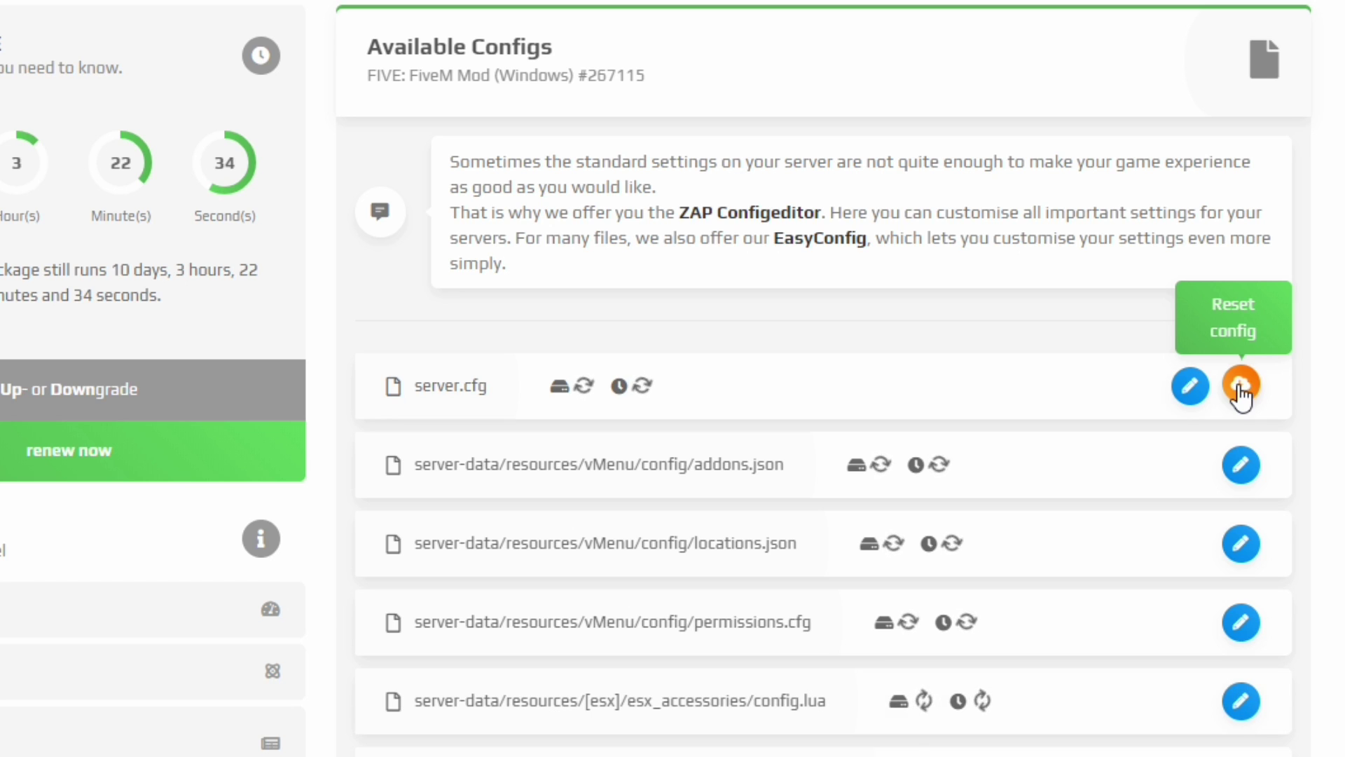
Add 'start verpi_jobcentre' below 'start kfc_shop' in server.cfg and save it.
left_click(1191, 385)
left_click_drag(1112, 191, 1115, 377)
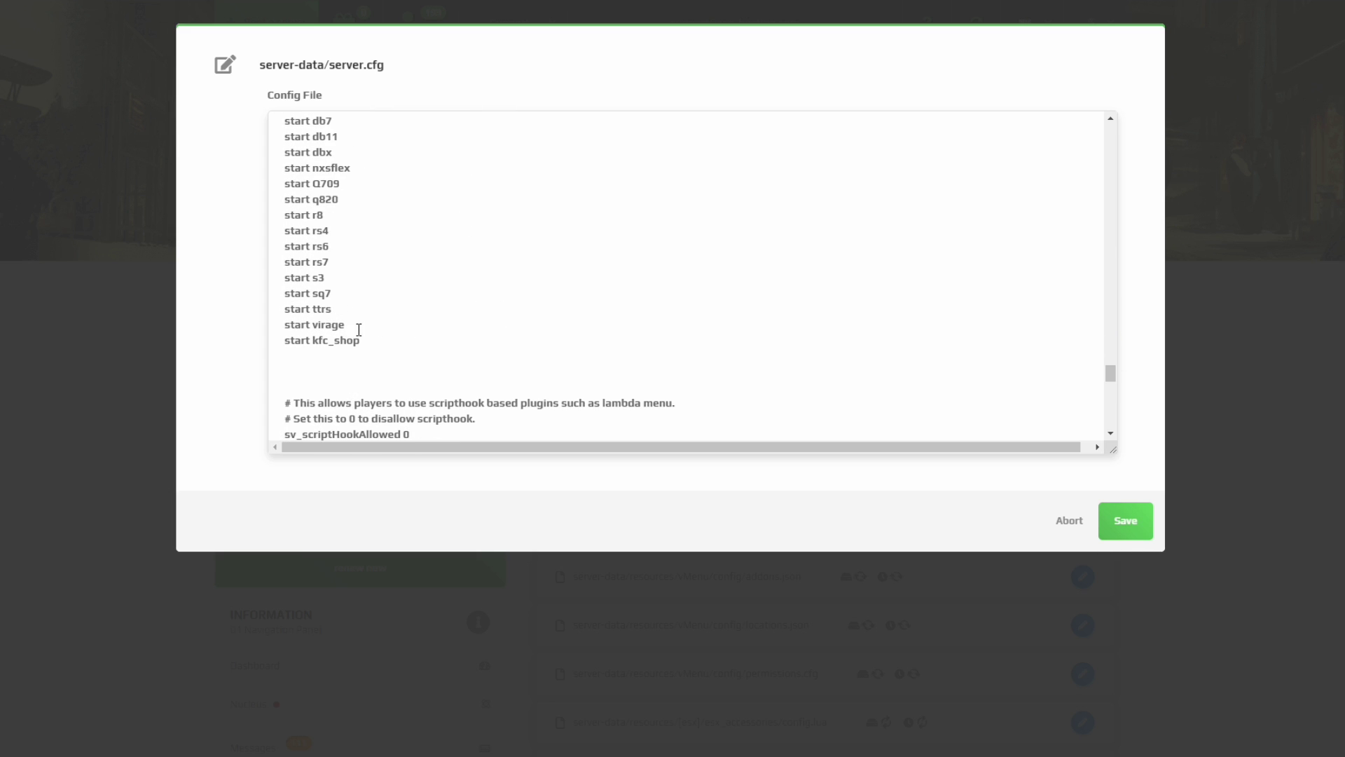
left_click(311, 353)
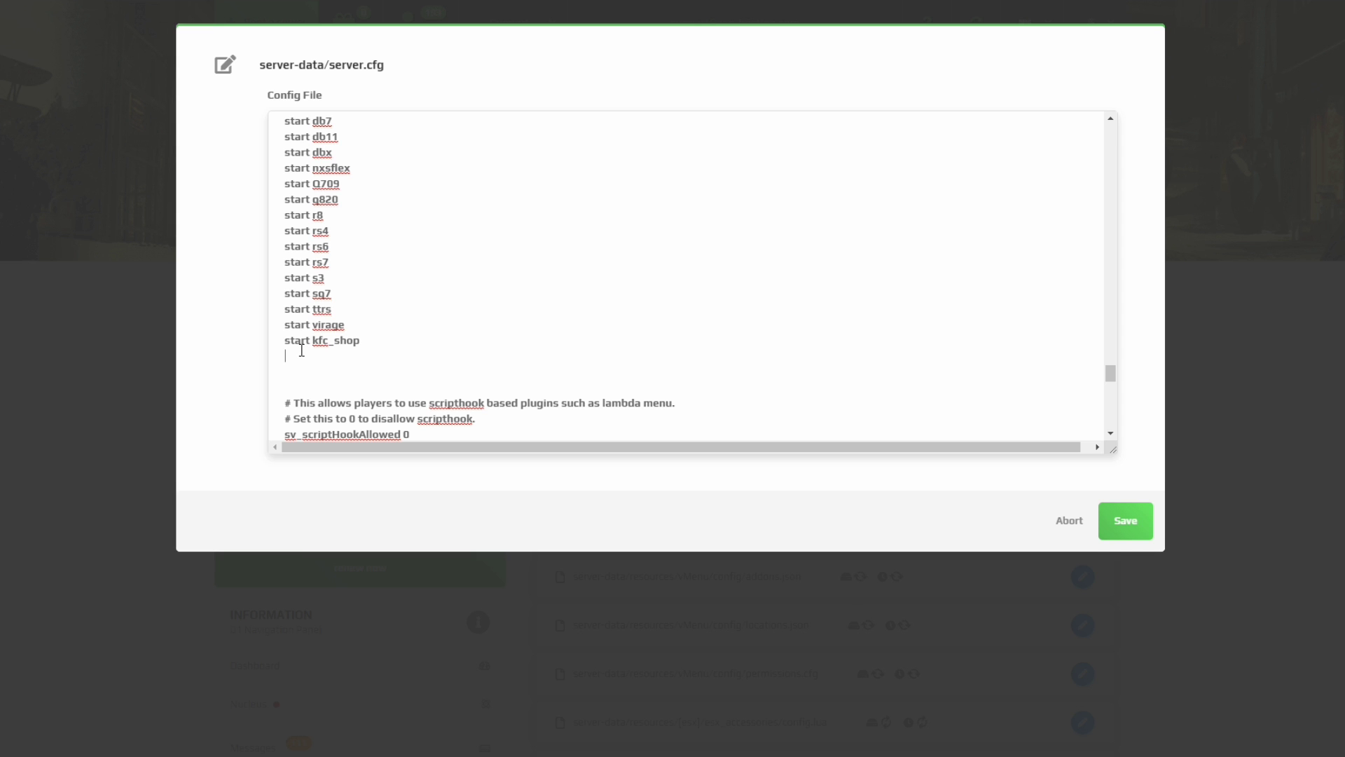
type("start")
type("verpi_jobcentre")
left_click(1126, 525)
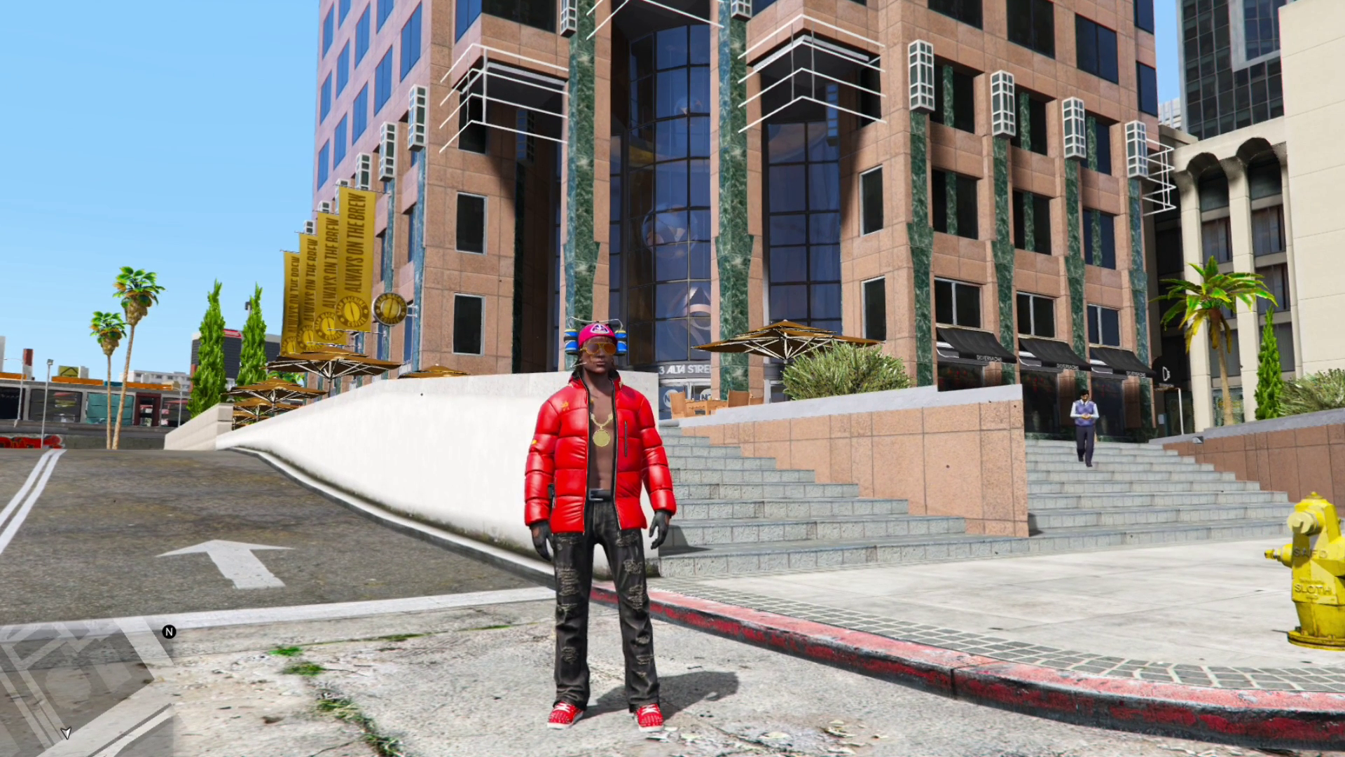
Zoom and pan the pause map to centre the job centre area near Alta Street, then resume the game.
key("w")
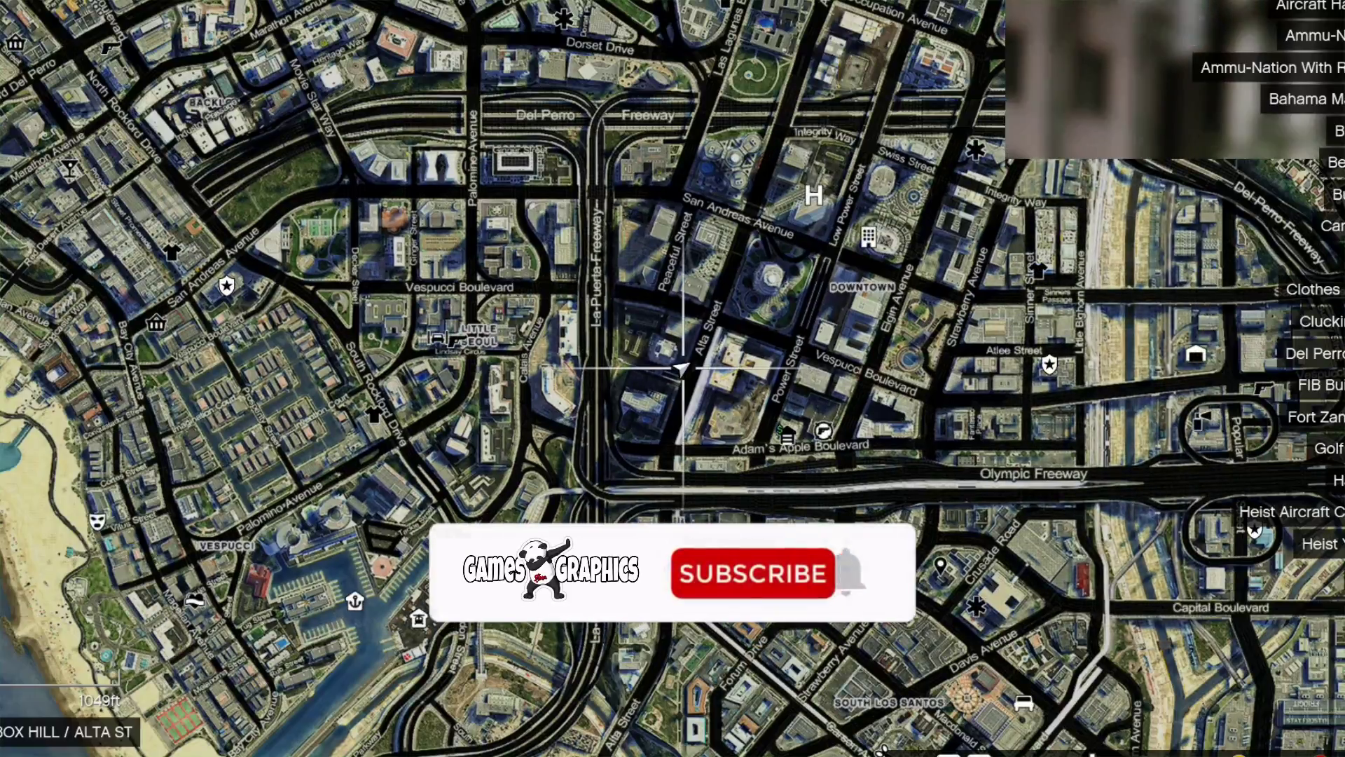
scroll(682, 368, "up", 3)
scroll(681, 368, "down", 3)
scroll(682, 368, "up", 3)
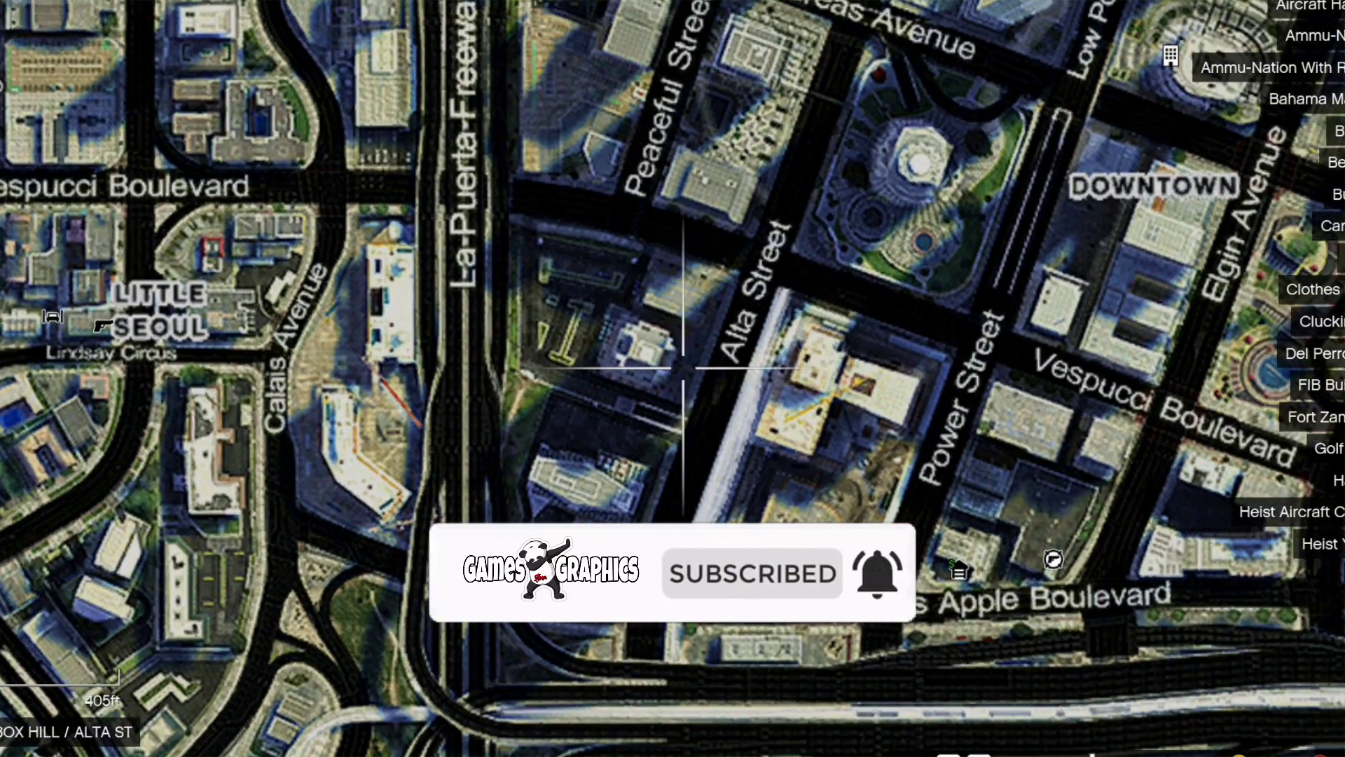
key("w")
key("d")
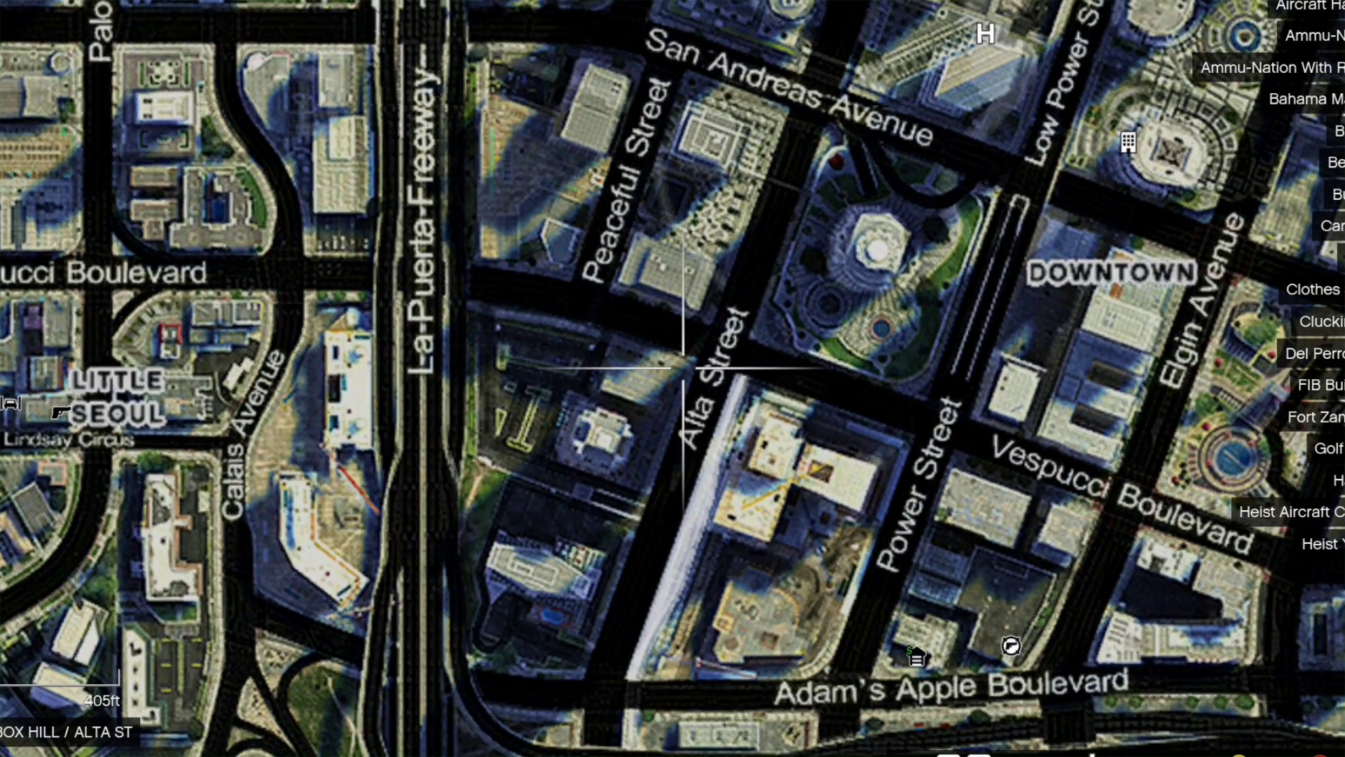
key("Escape")
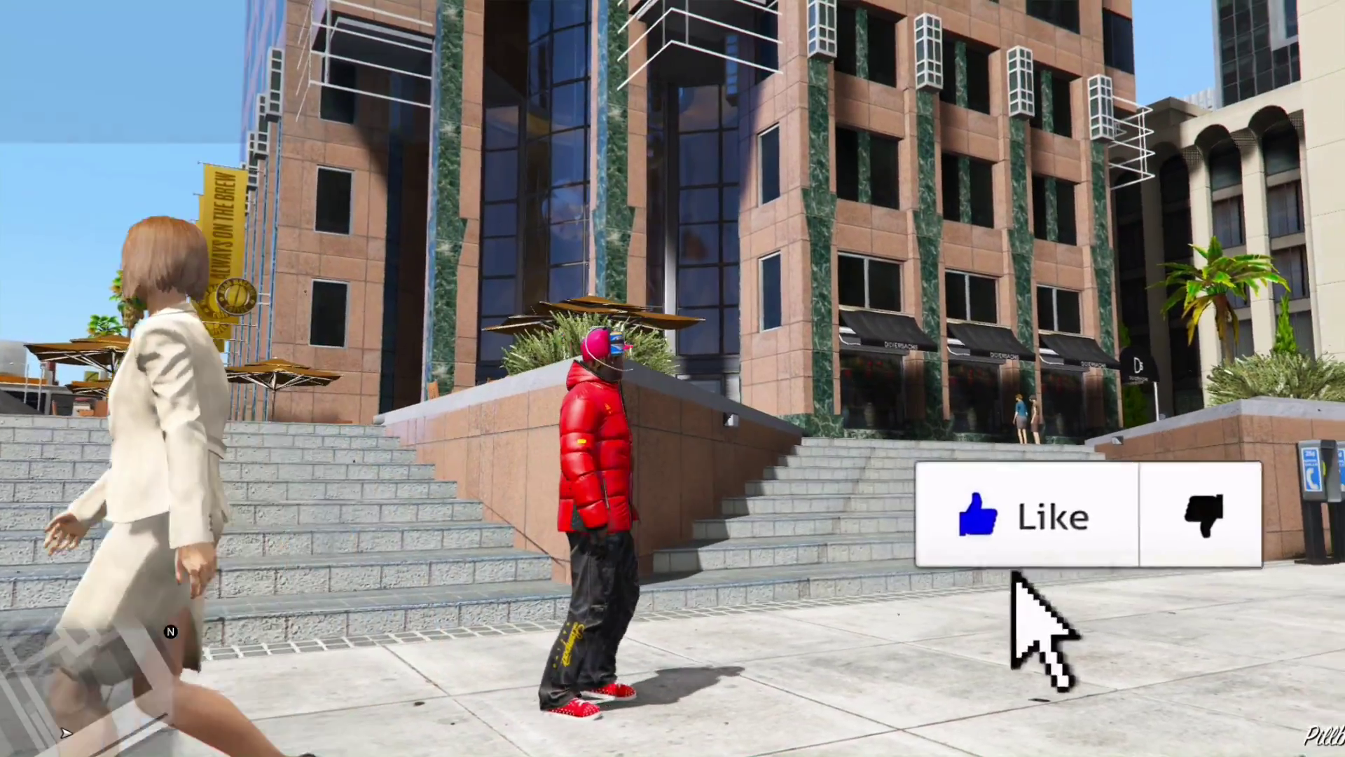
Walk the character across the plaza past the payphones, then run down the sidewalk.
key("a")
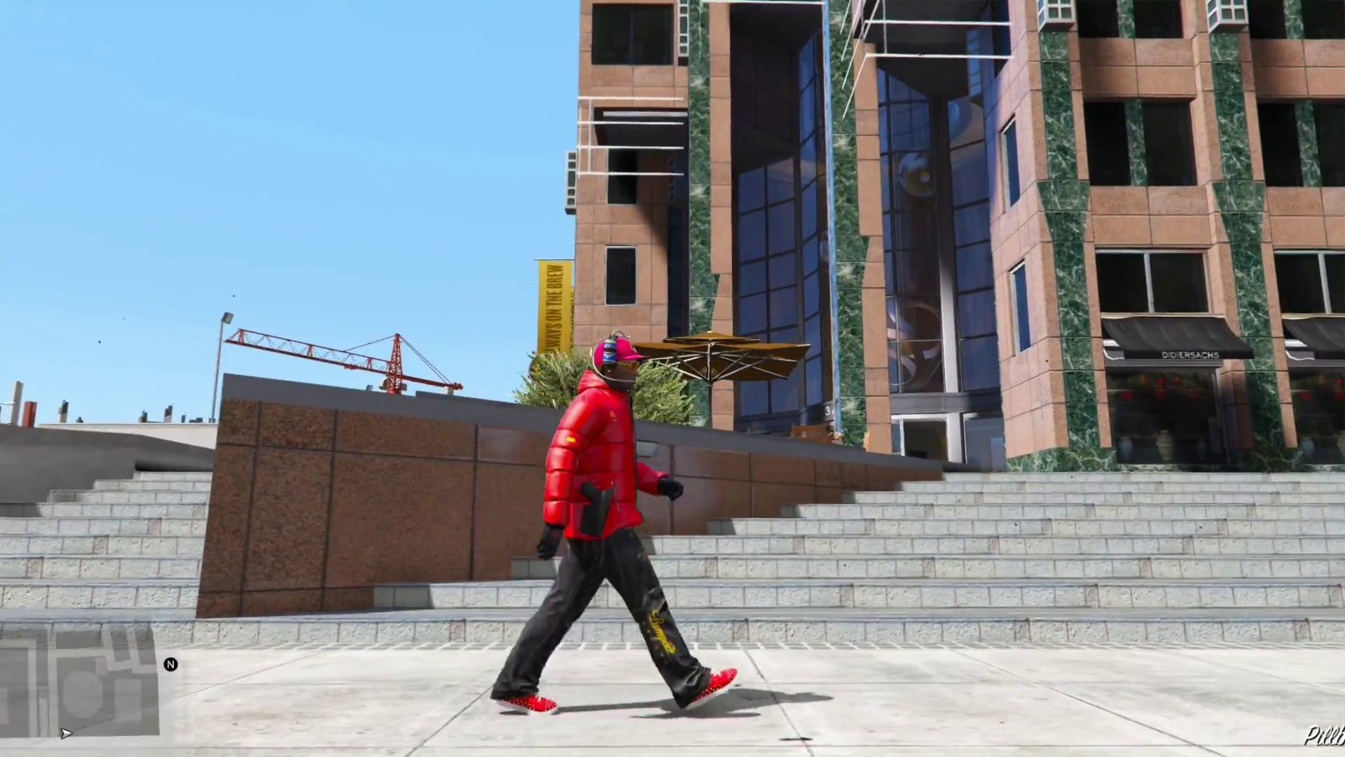
key("w")
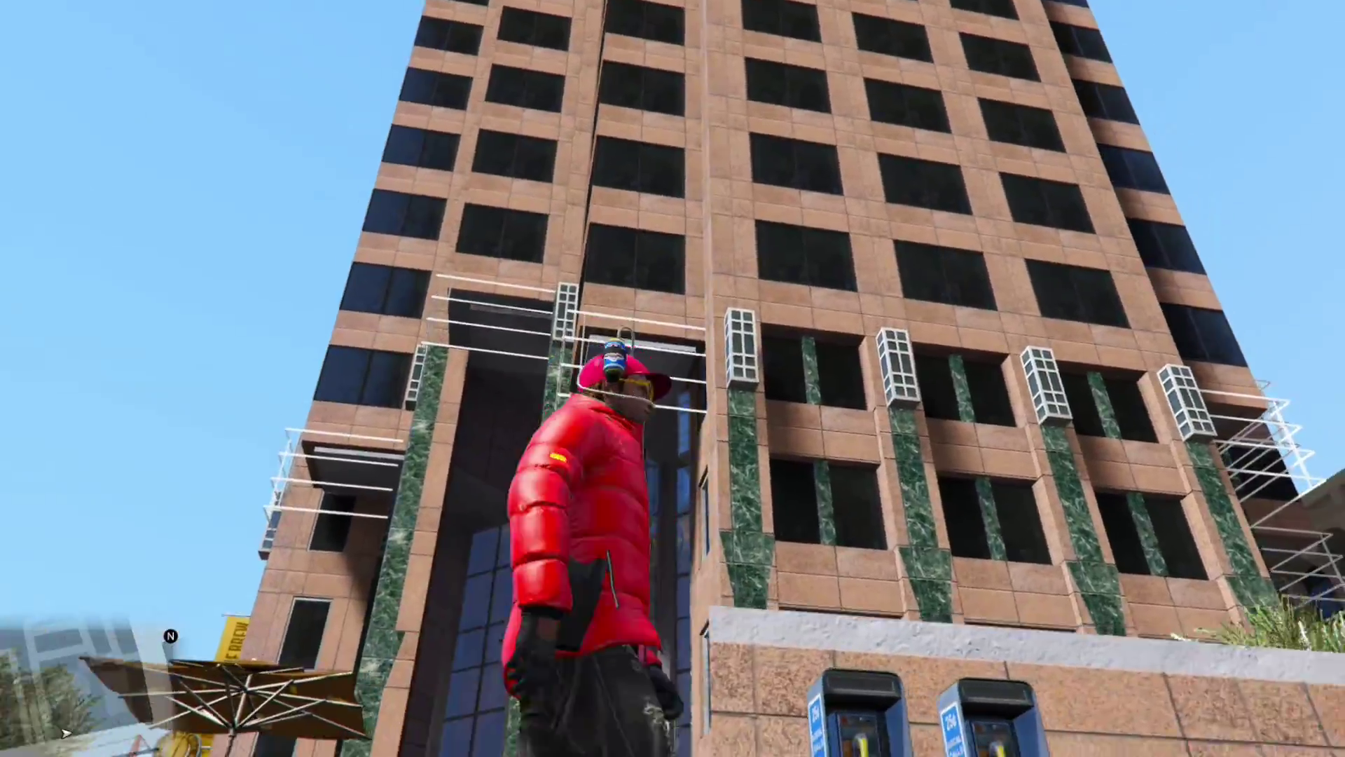
key("shift")
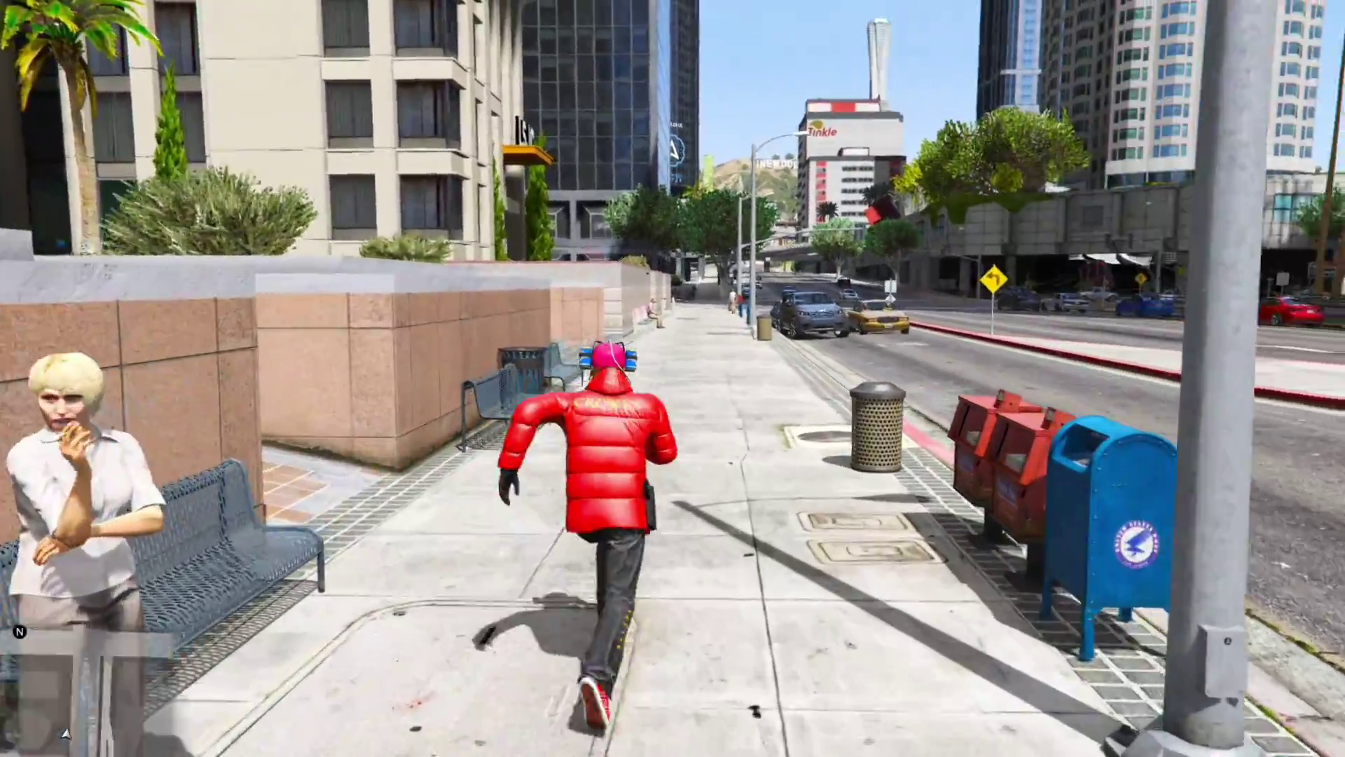
Run along the sidewalk, follow the plaza wall, and climb the stairs to the LSJC glass doors.
key("w")
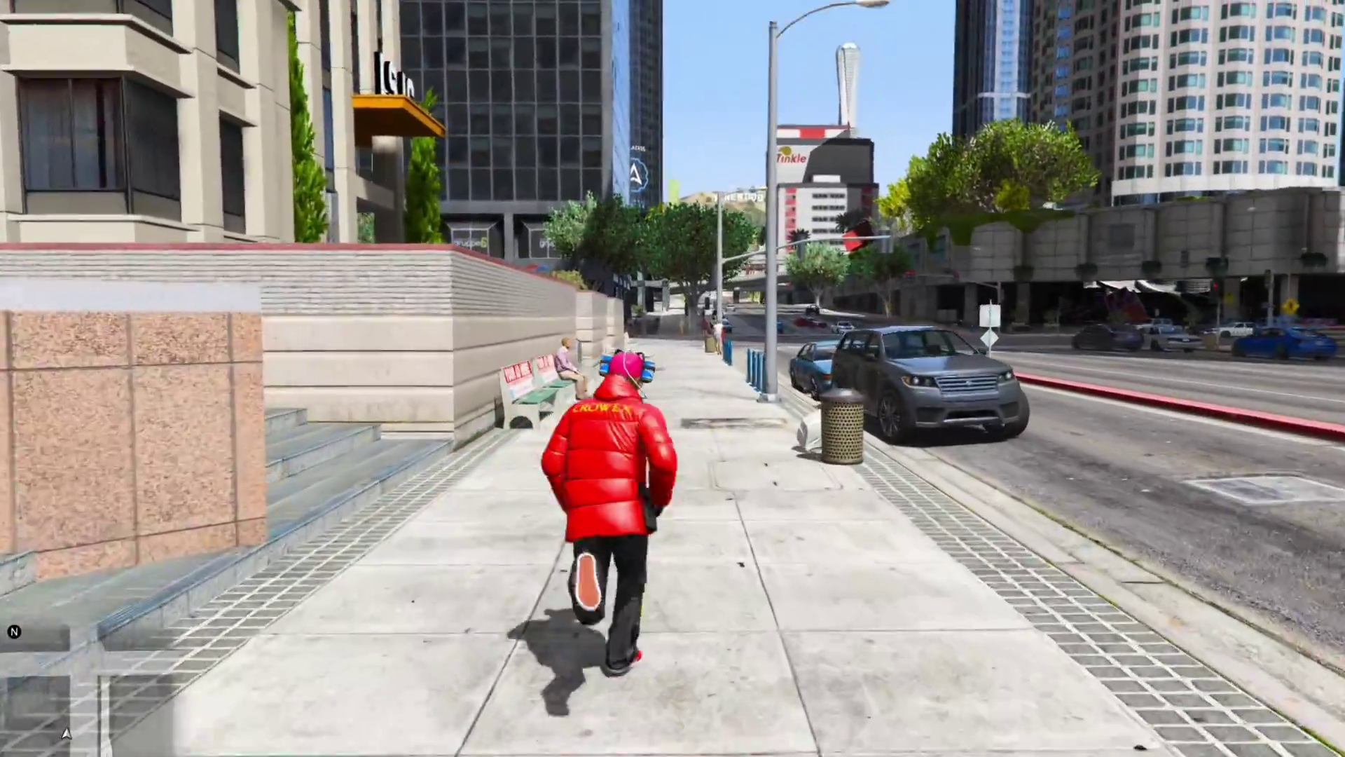
key("w")
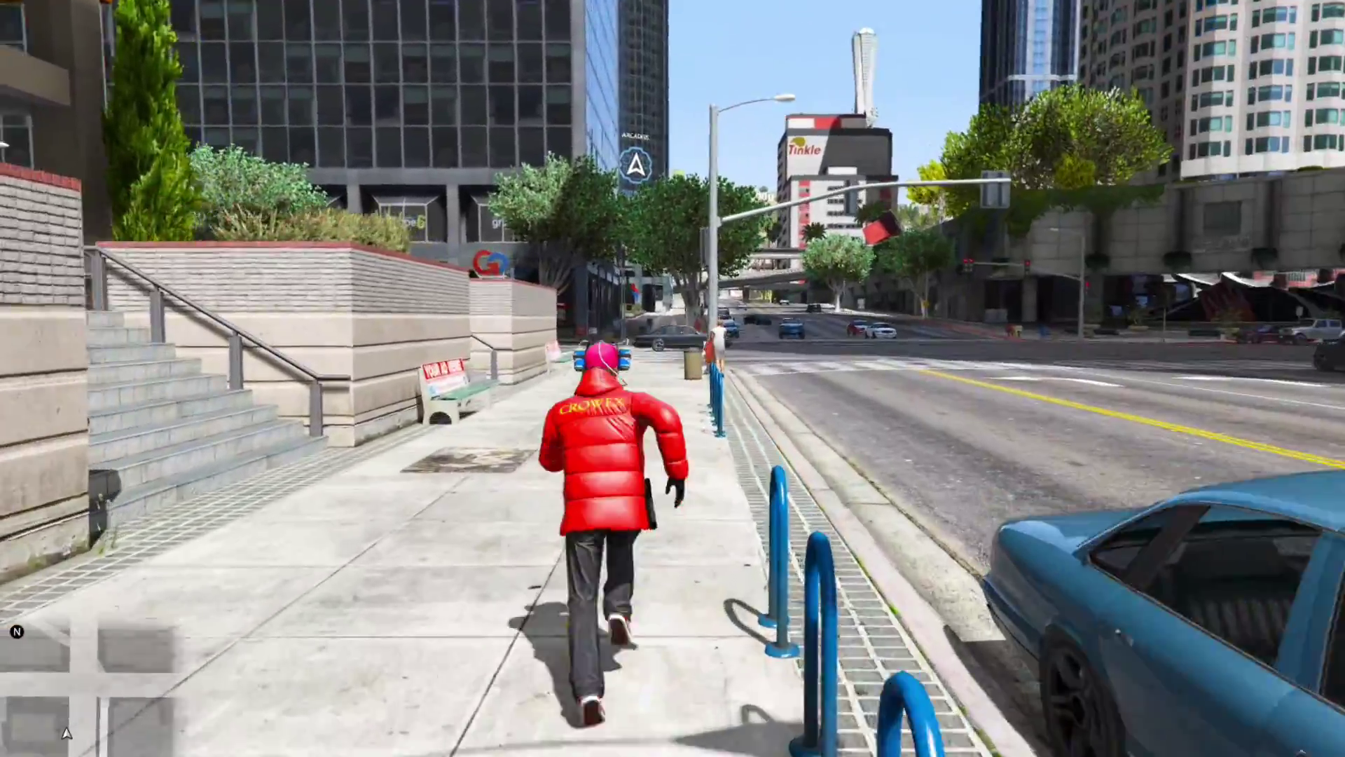
key("a")
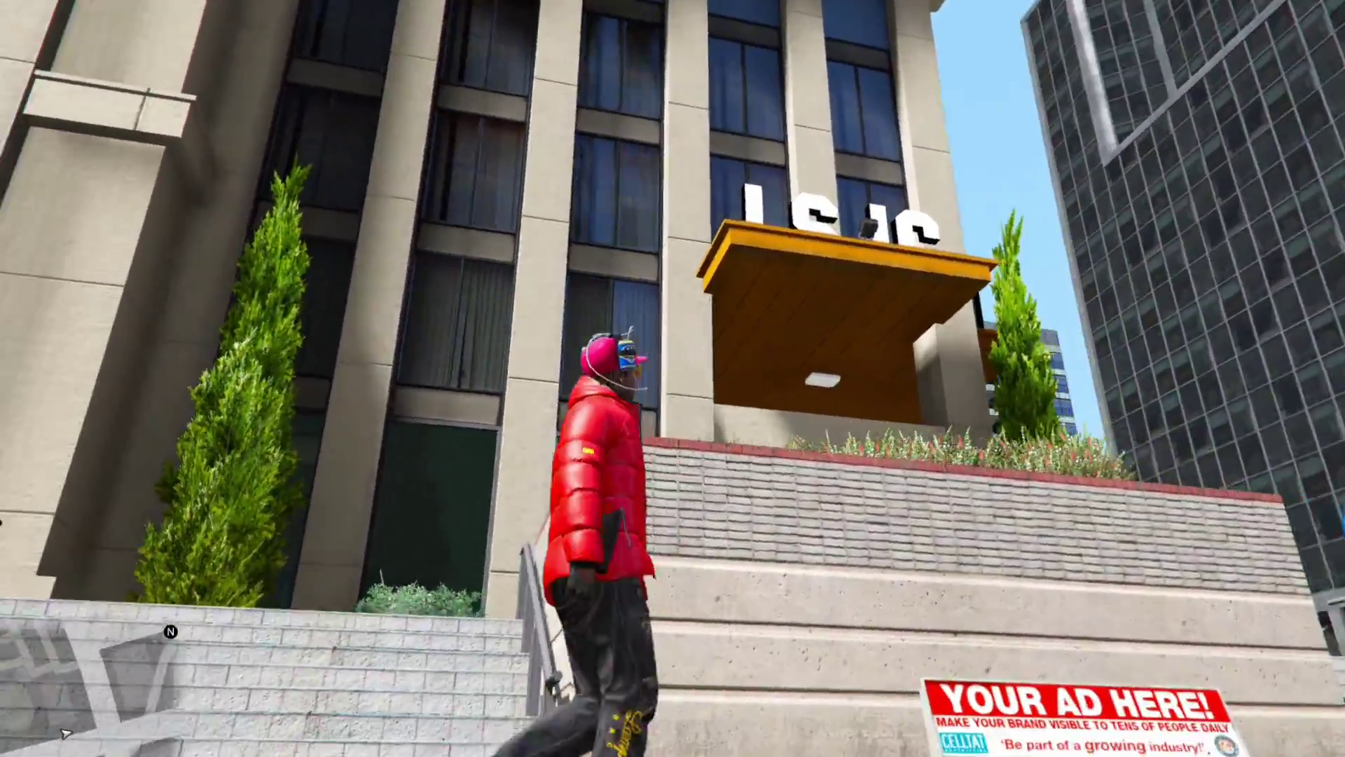
key("d")
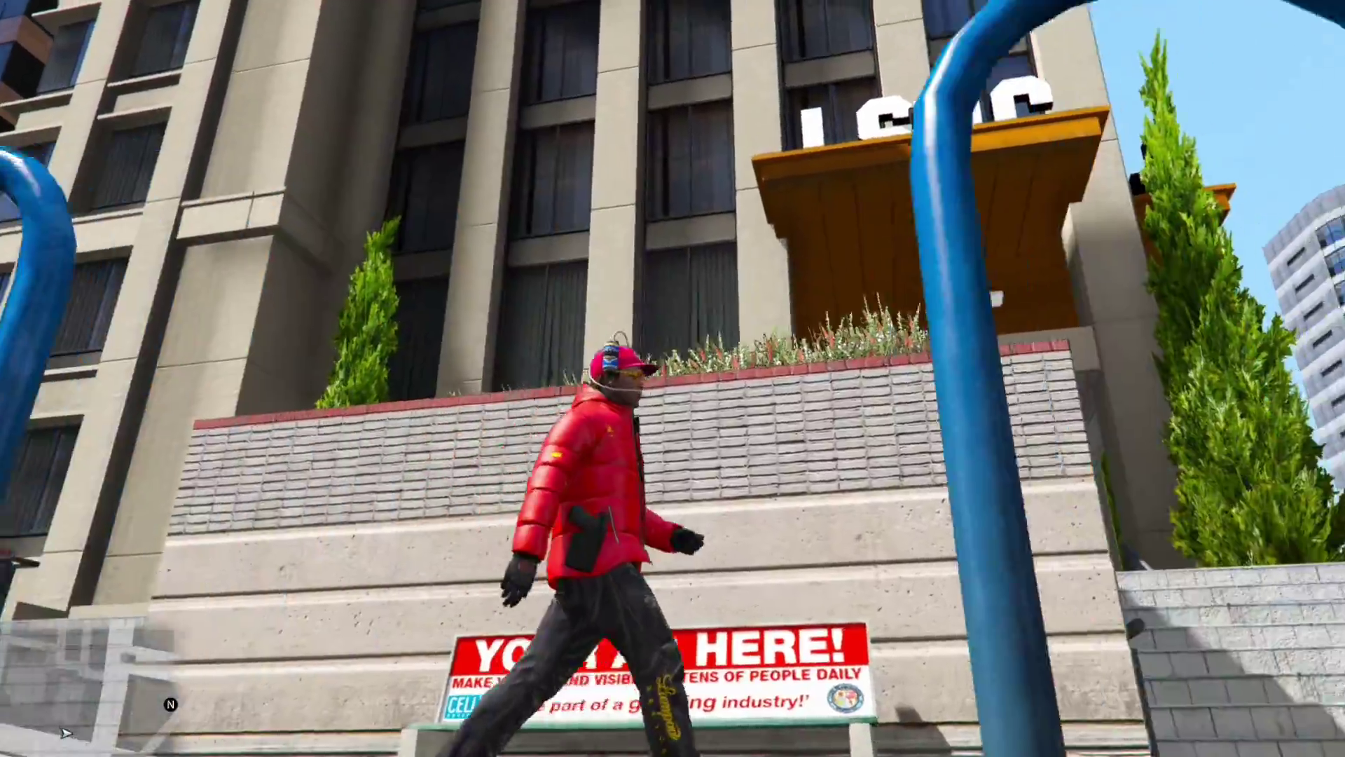
key("w")
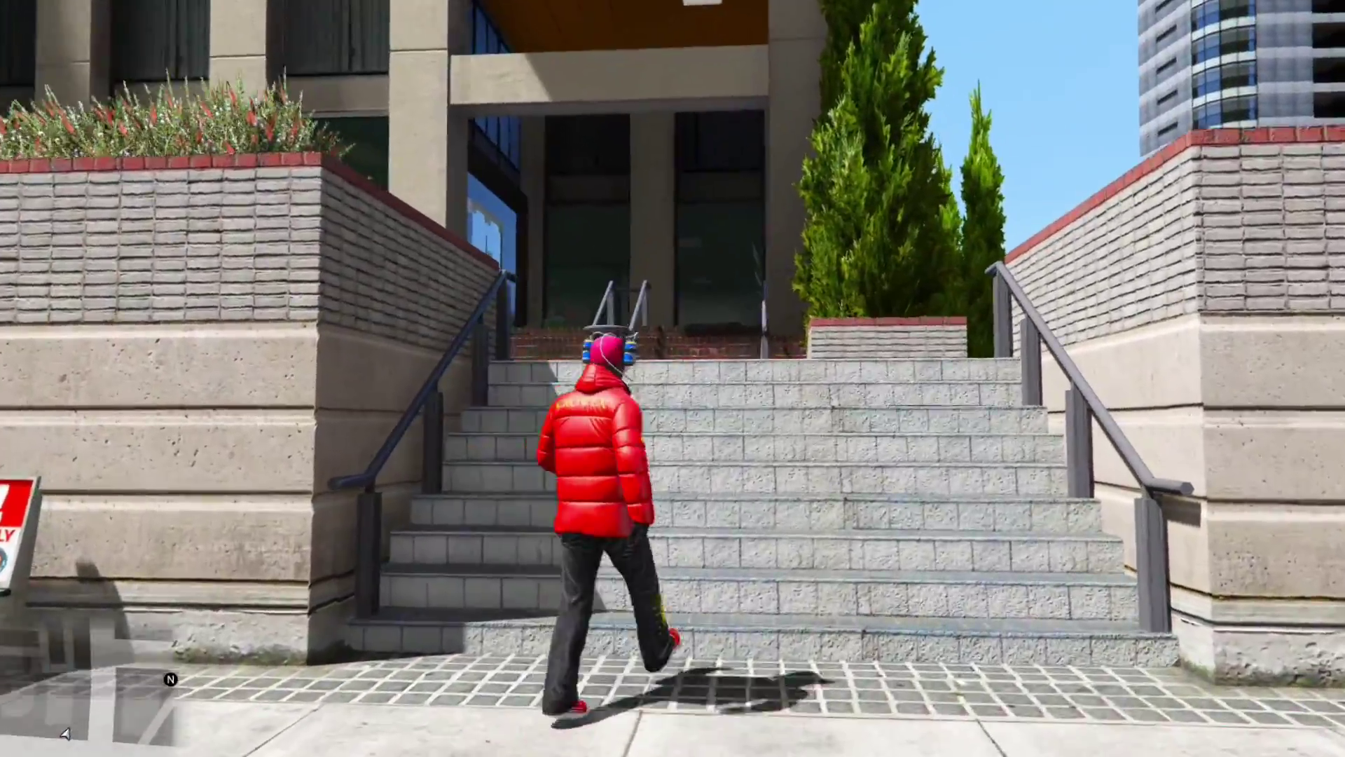
key("w")
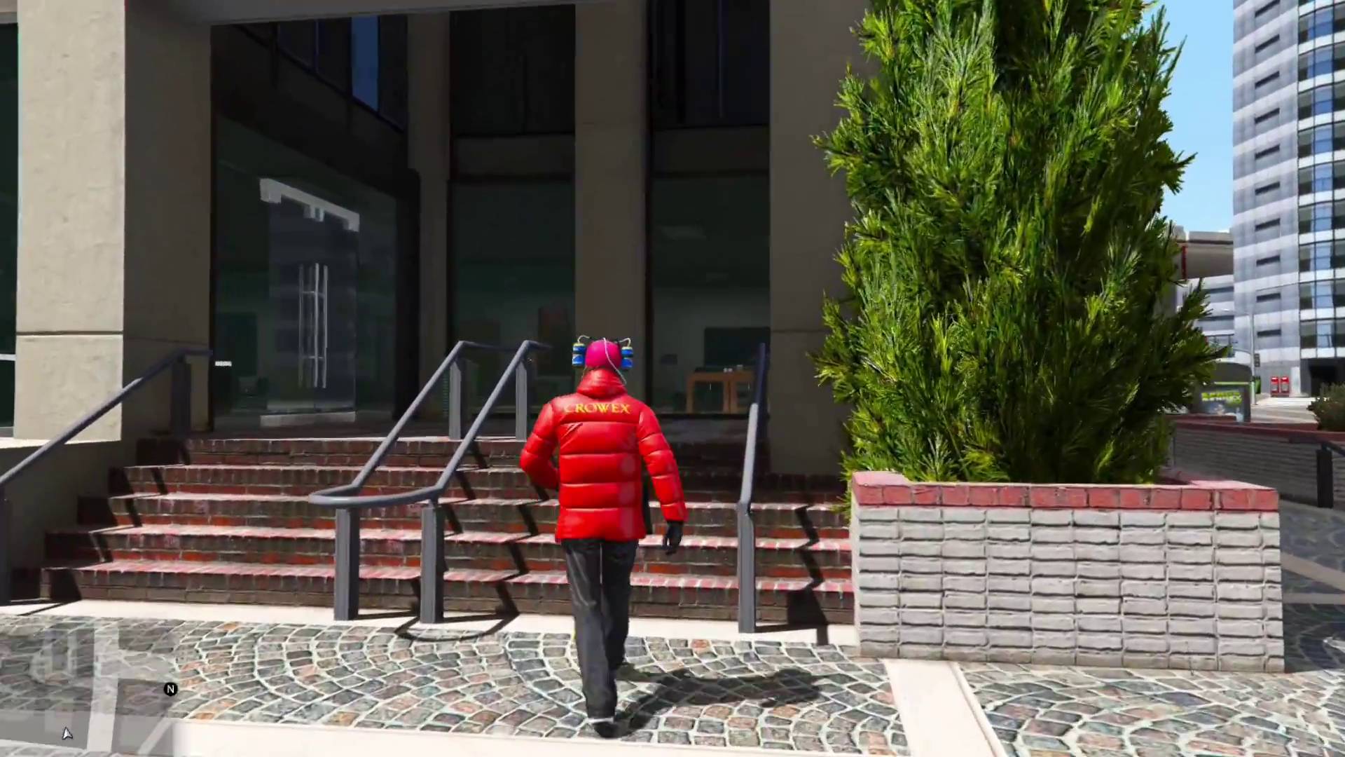
key("w")
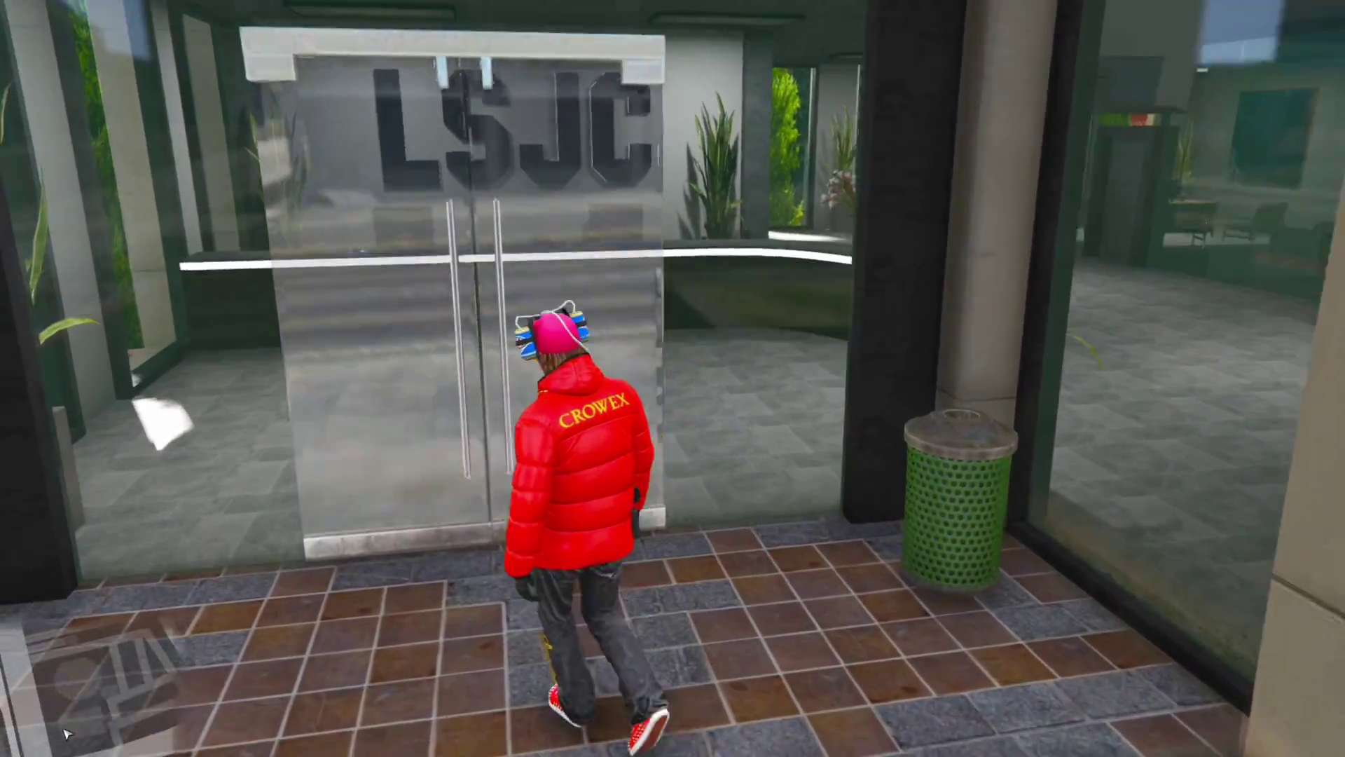
Enter the lobby, approach the reception desk, and switch to first-person view.
key("w")
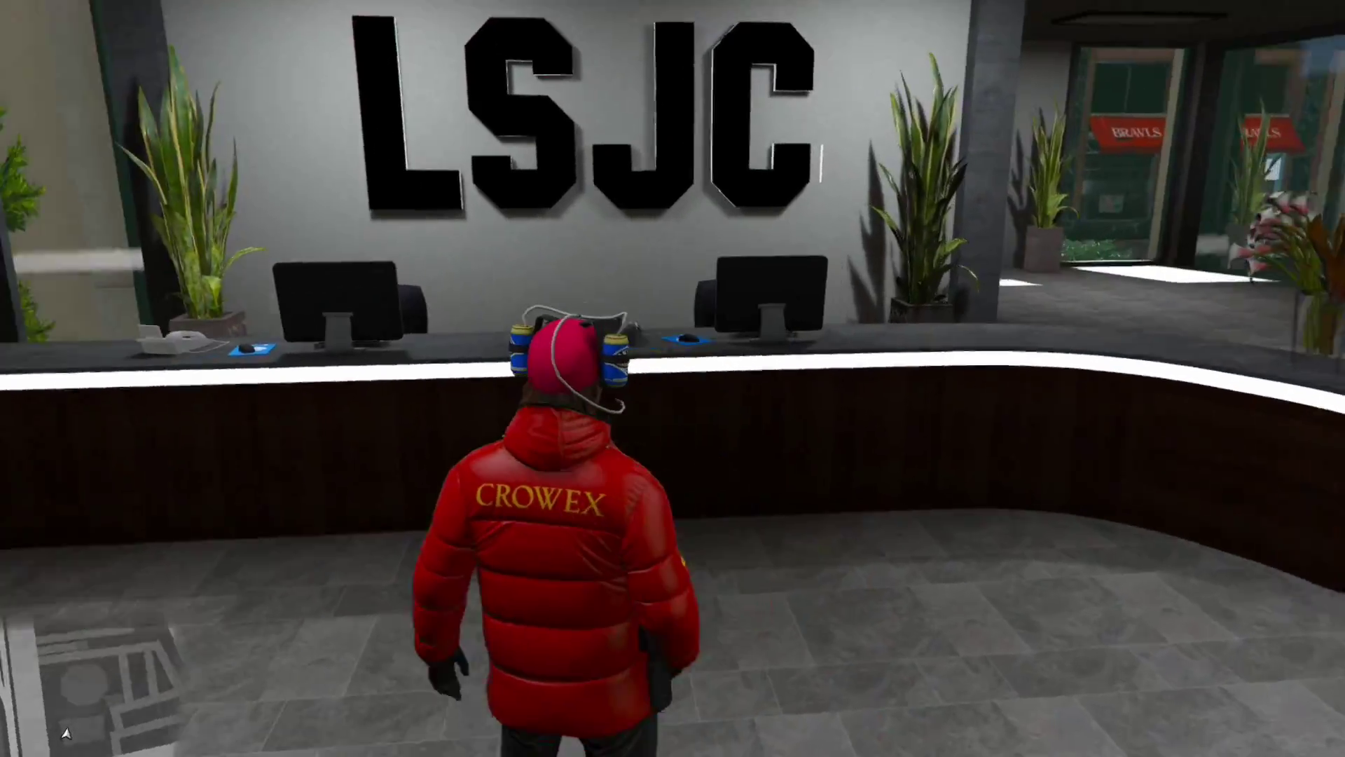
key("w")
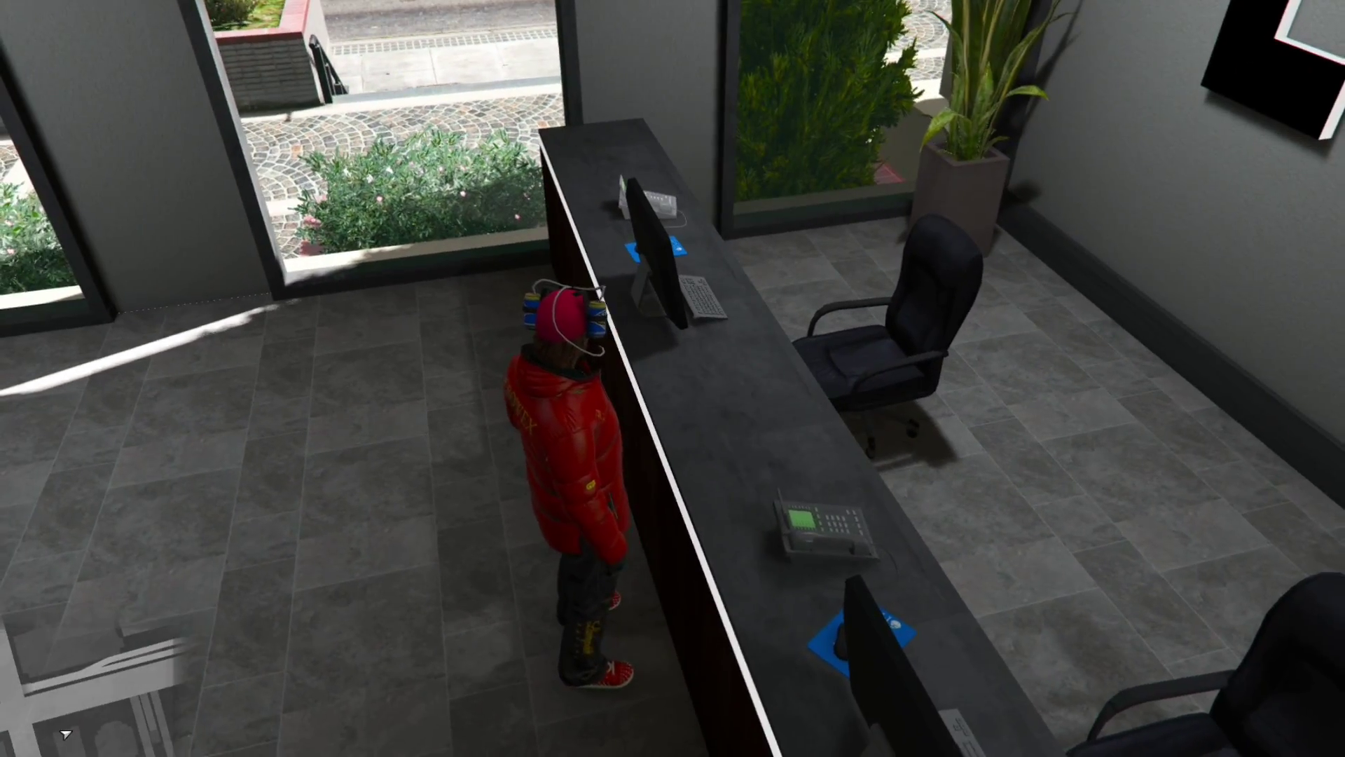
key("v")
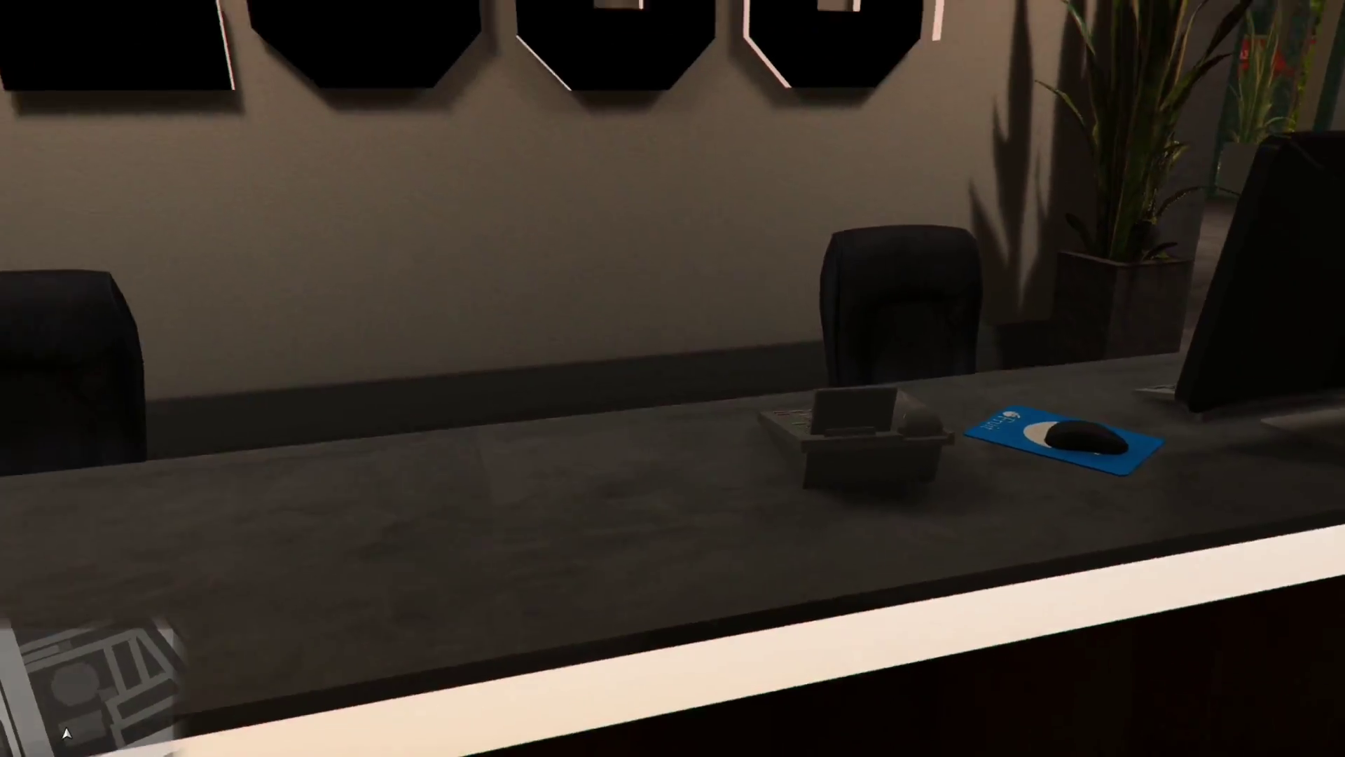